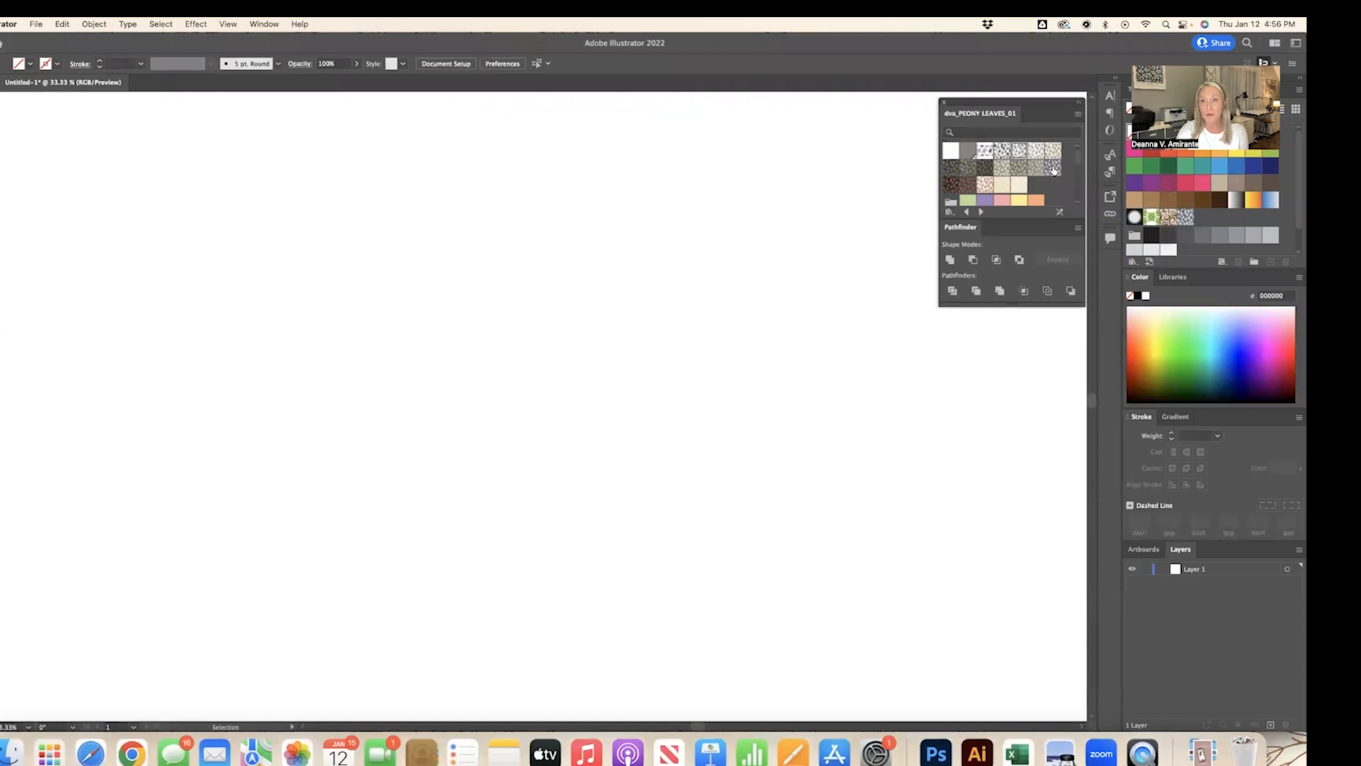
Place the dark slate-blue peony leaves pattern swatch on the blank canvas and ungroup the artwork
{"action": "left_click_drag", "start_coordinate": [1054, 170], "coordinate": [652, 341]}
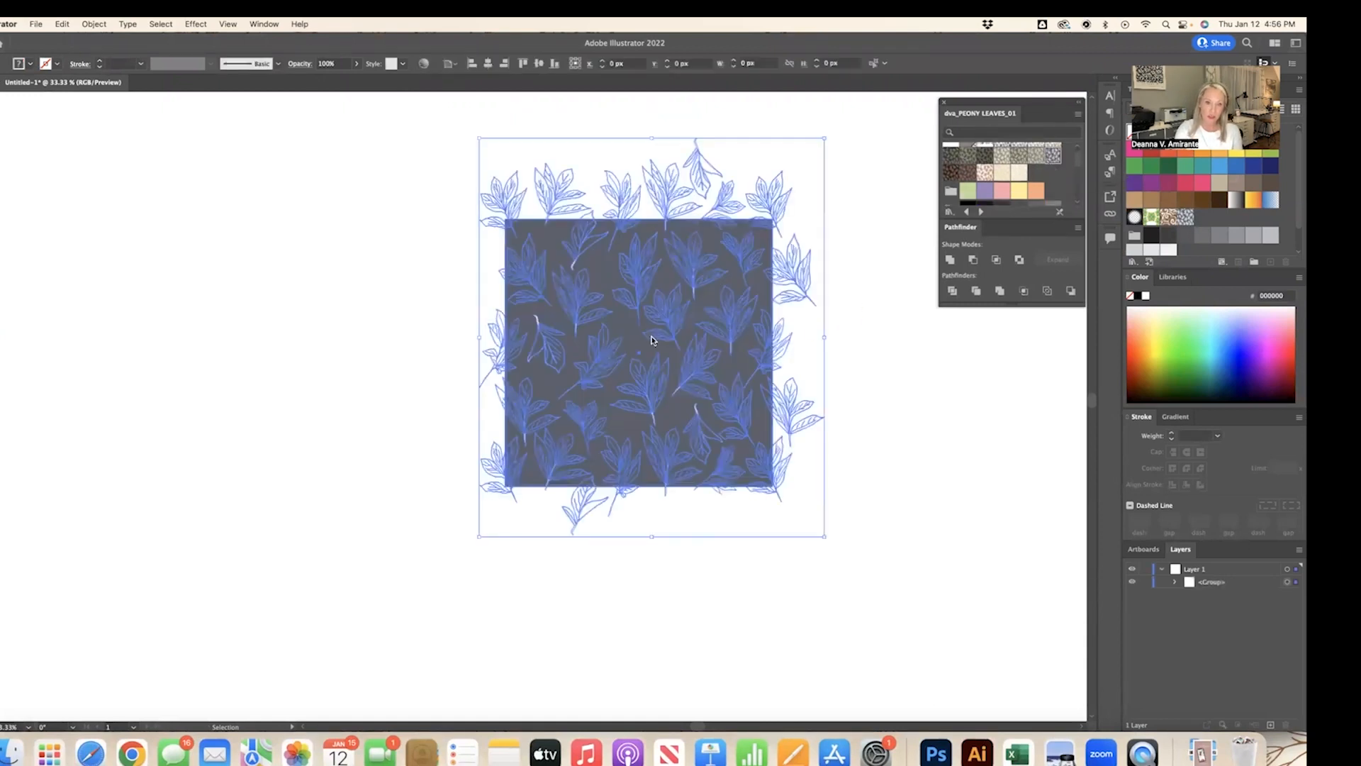
{"action": "scroll", "coordinate": [728, 328], "scroll_direction": "right", "scroll_amount": 1}
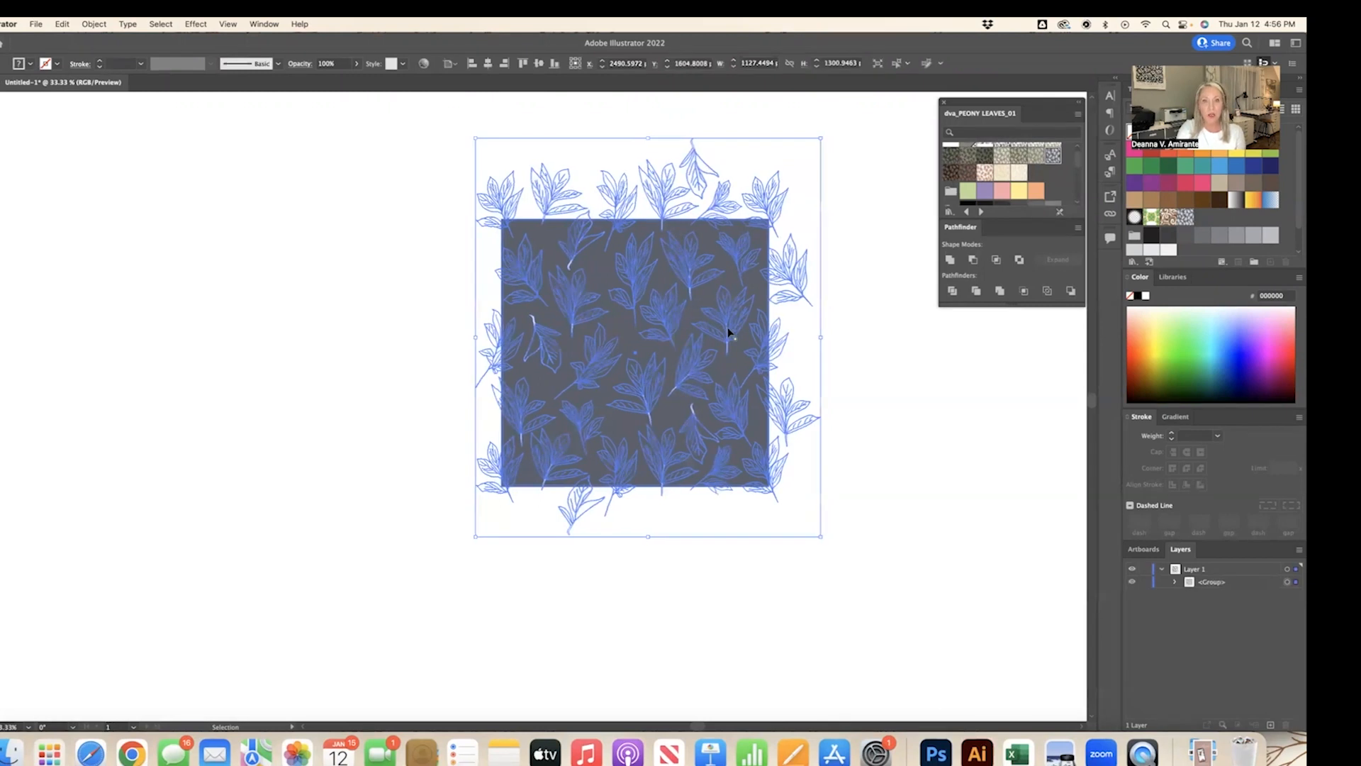
{"action": "scroll", "coordinate": [728, 332], "scroll_direction": "right", "scroll_amount": 5}
{"action": "scroll", "coordinate": [426, 193], "scroll_direction": "right", "scroll_amount": 1}
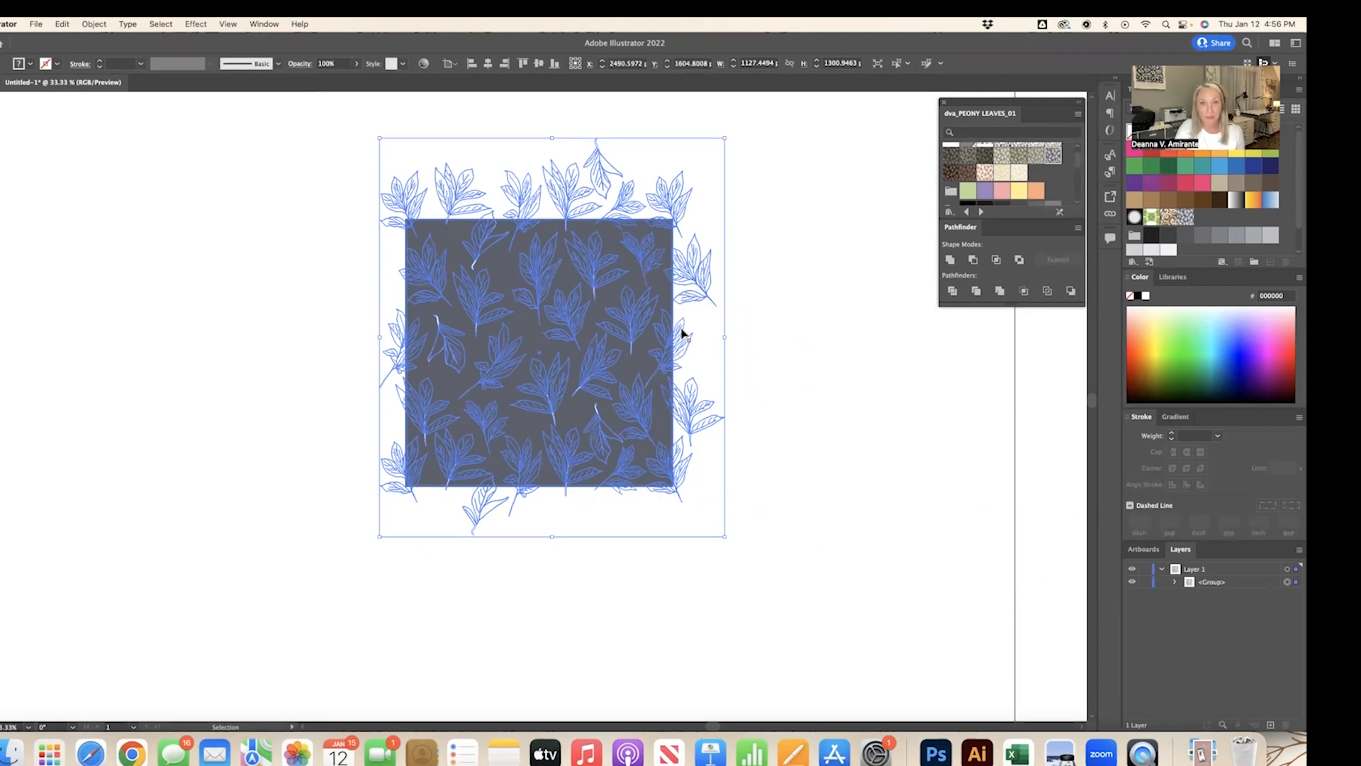
{"action": "right_click", "coordinate": [594, 296]}
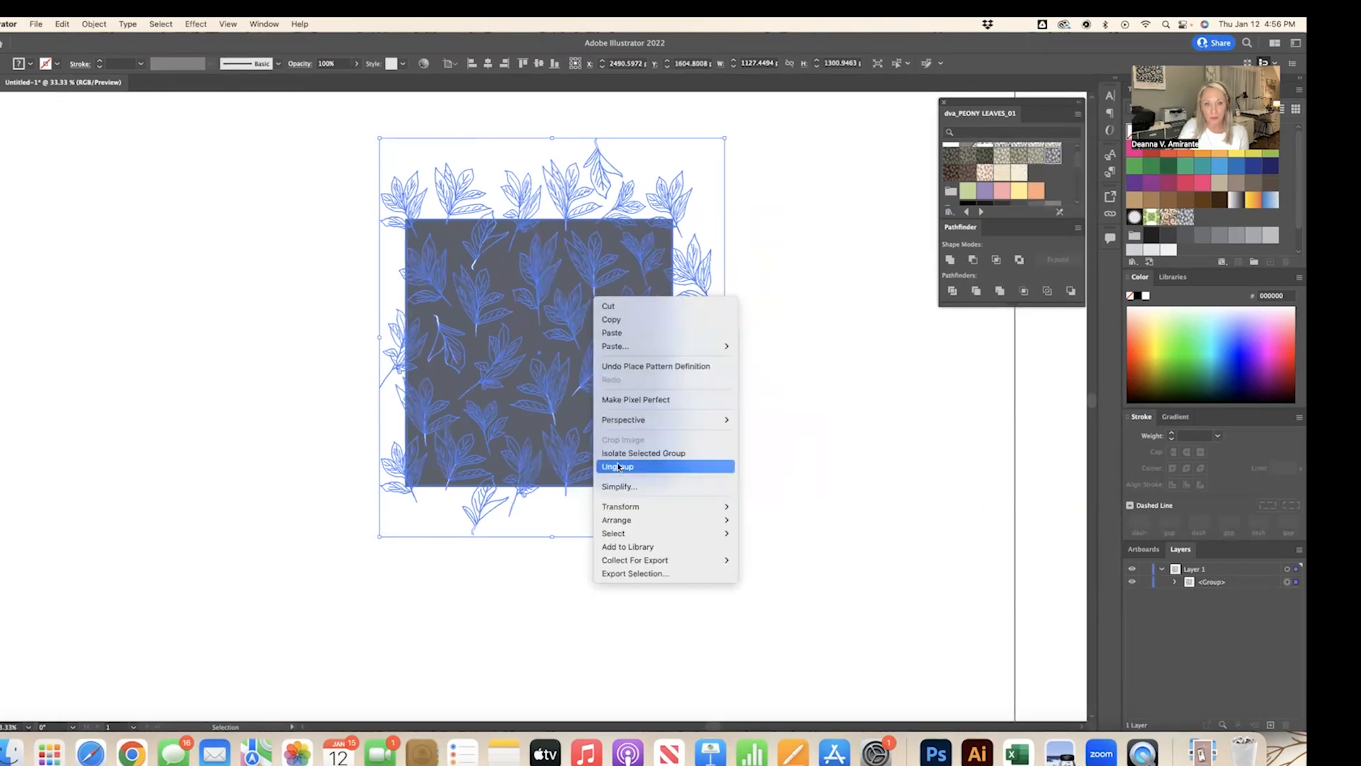
{"action": "left_click", "coordinate": [618, 466]}
{"action": "left_click", "coordinate": [799, 413]}
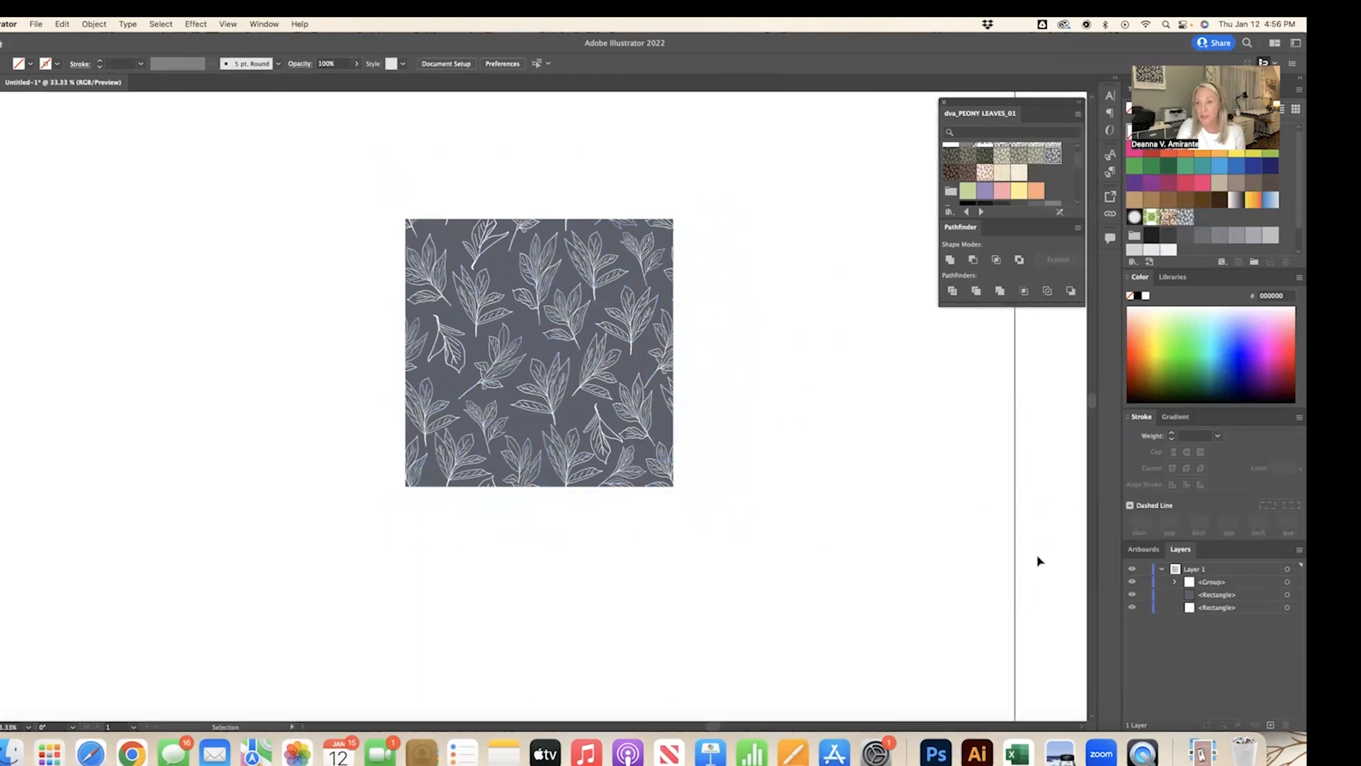
Copy the filled background rectangle of the leaf tile and paste the copy in front of the artwork
{"action": "left_click", "coordinate": [1287, 595]}
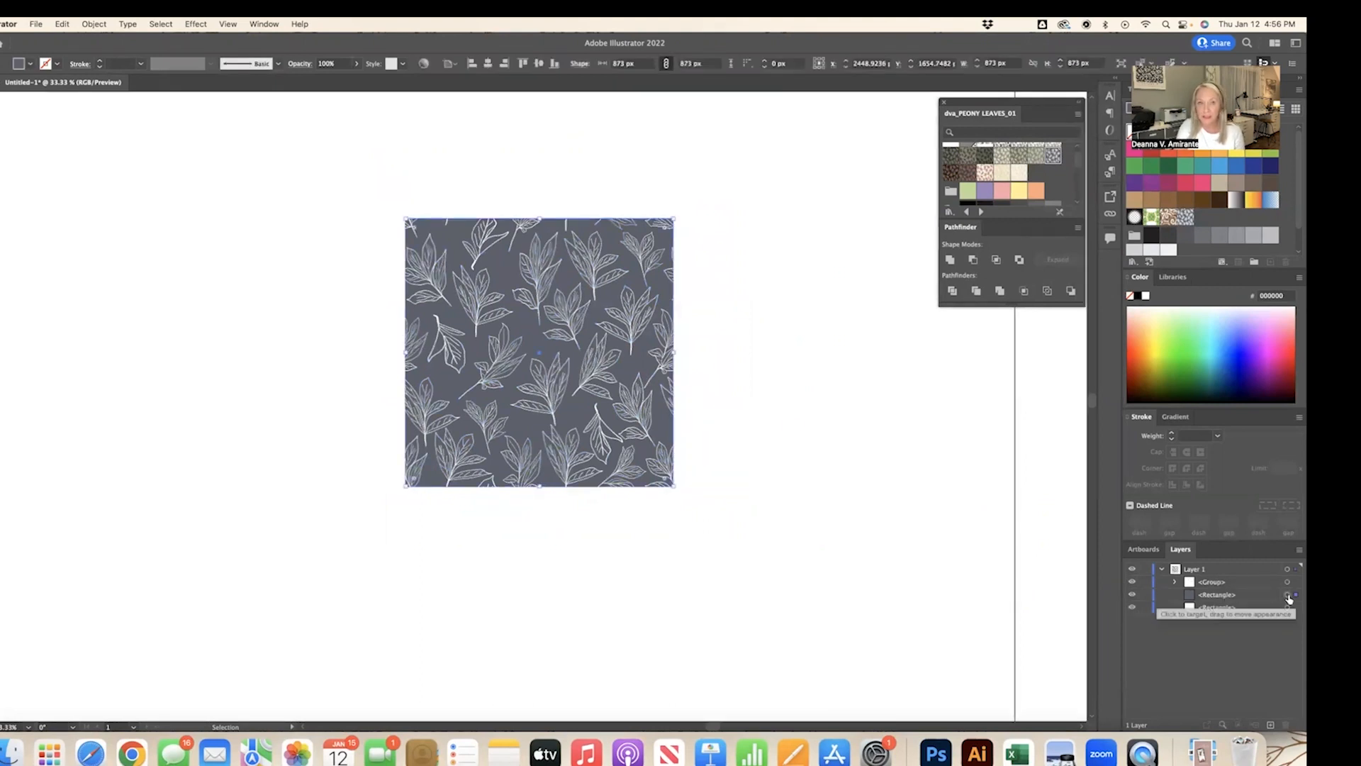
{"action": "key", "text": "super+c"}
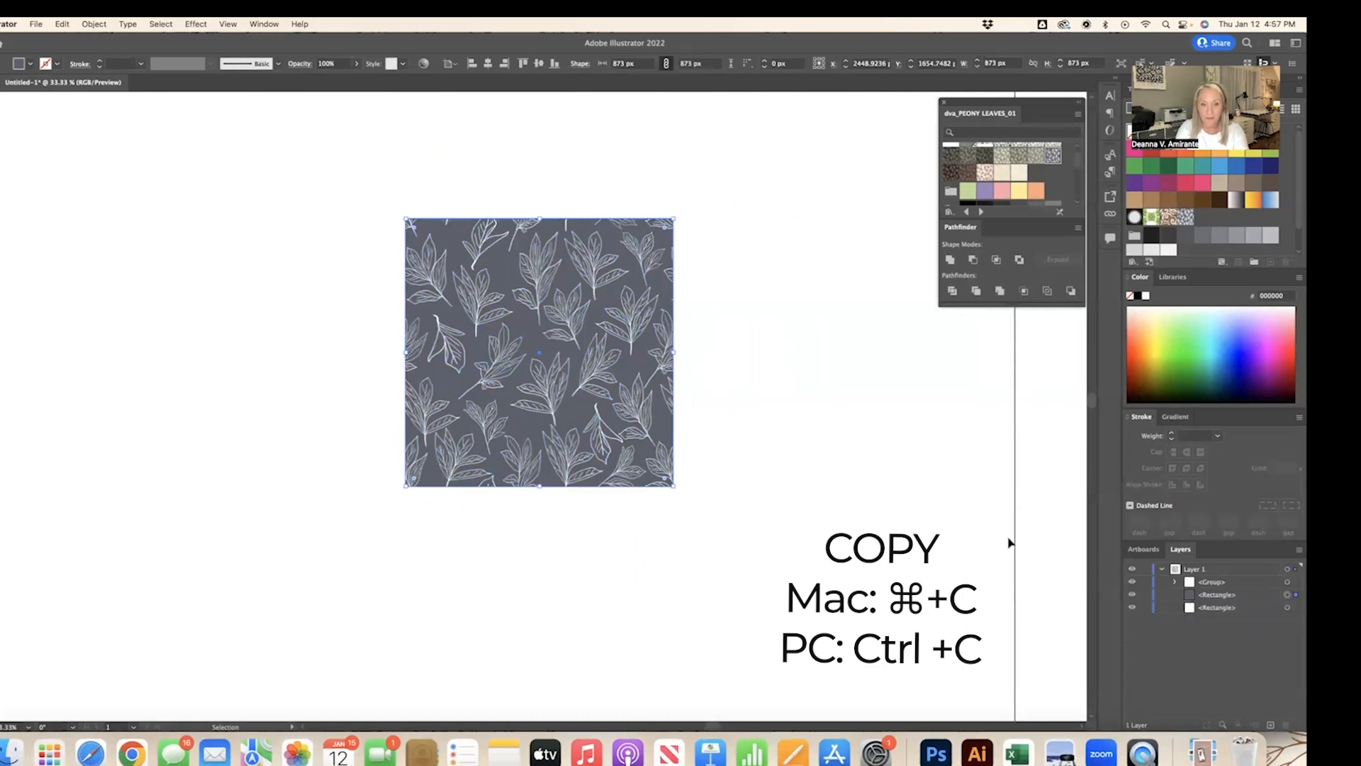
{"action": "left_click", "coordinate": [819, 450]}
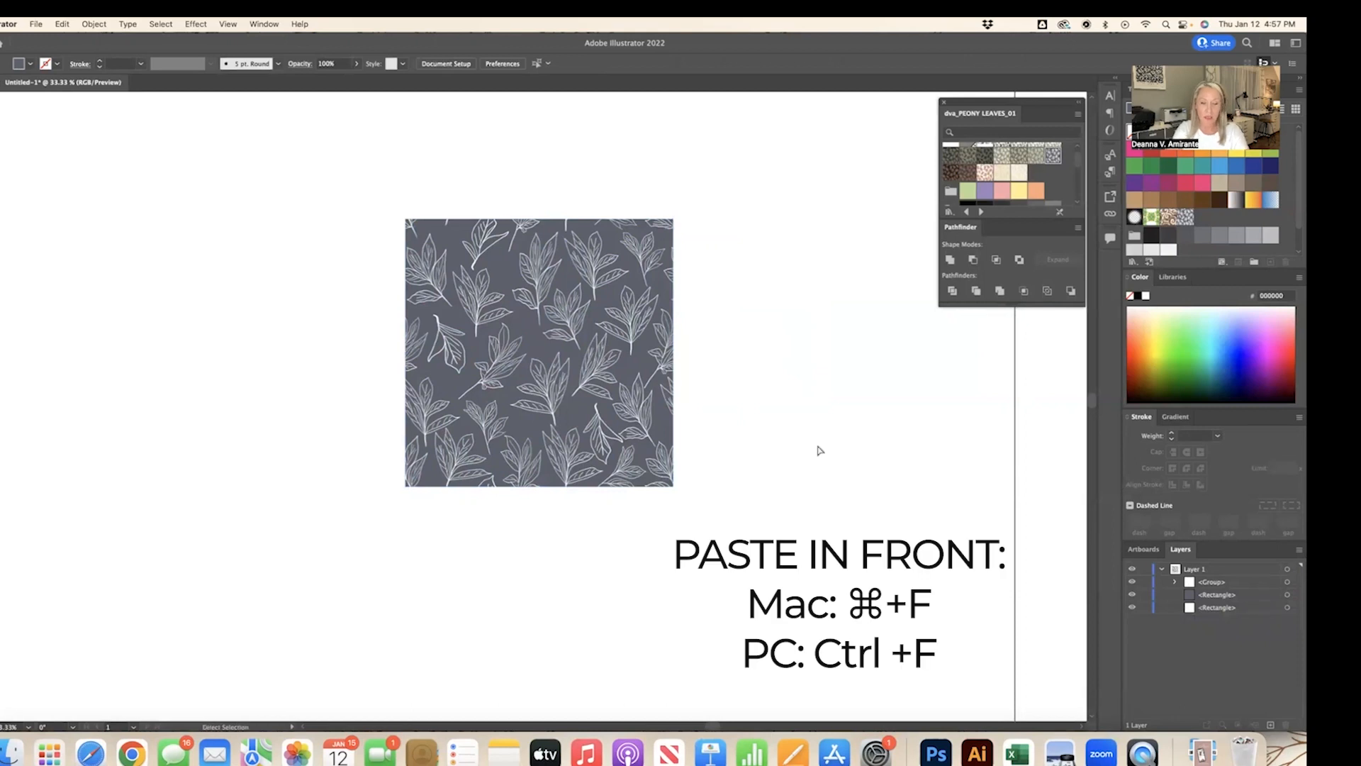
{"action": "key", "text": "super+f"}
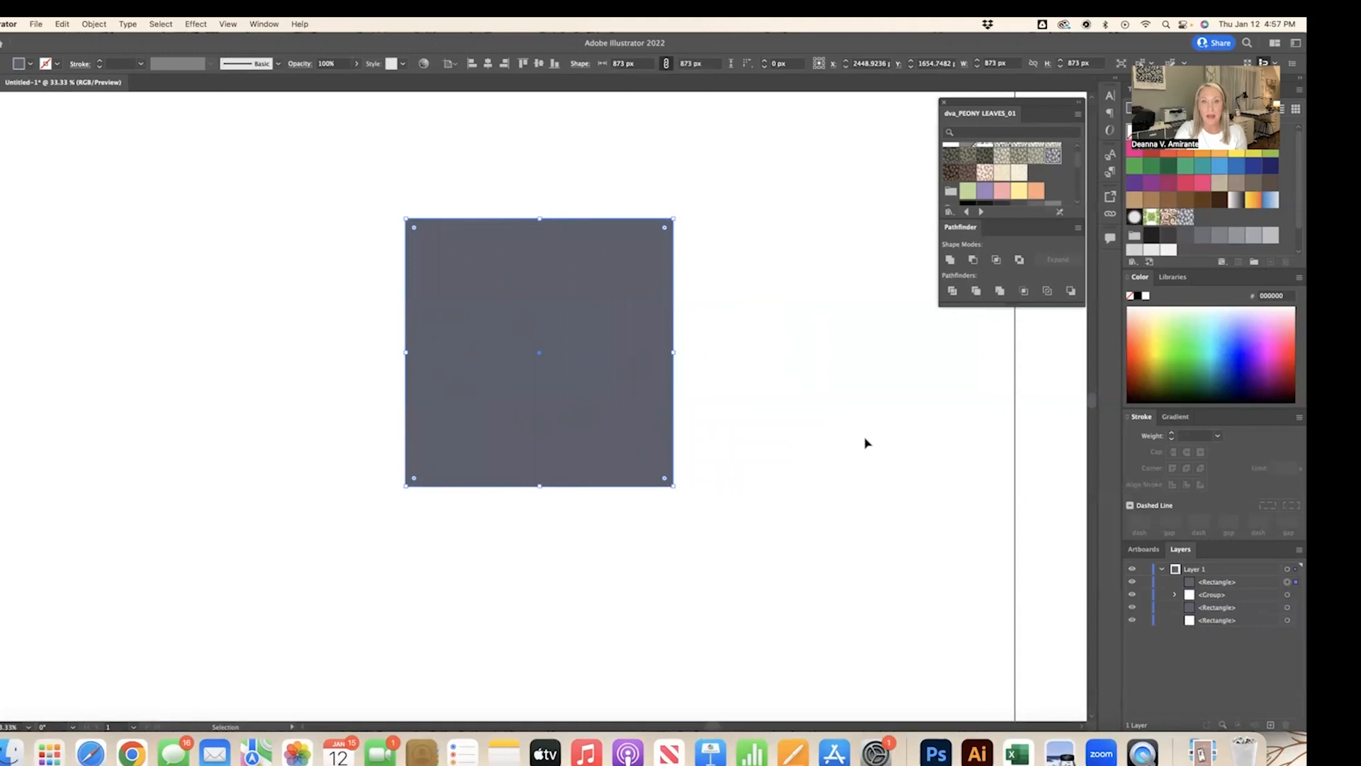
Crop the entire leaf artwork to the front rectangle with the Pathfinder Crop operation
{"action": "left_click_drag", "start_coordinate": [321, 153], "coordinate": [799, 550]}
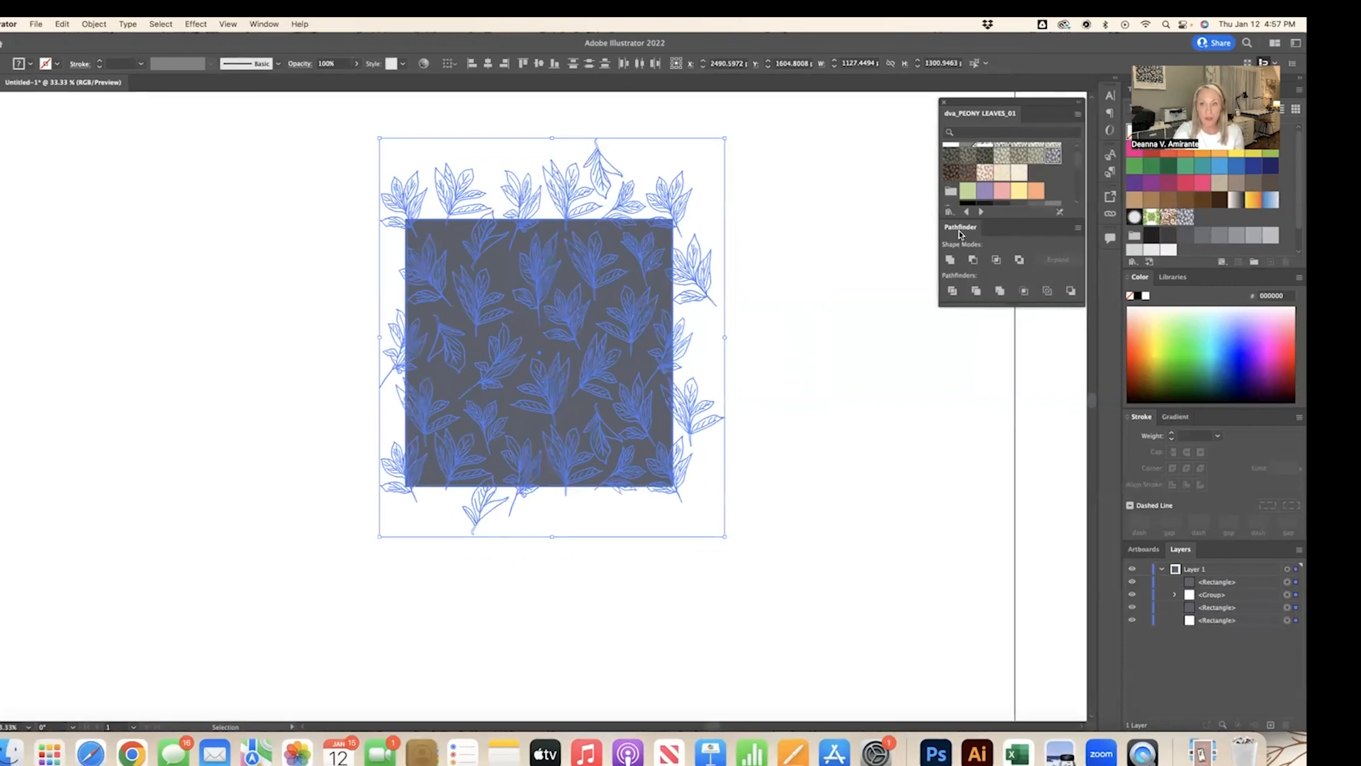
{"action": "left_click", "coordinate": [274, 24]}
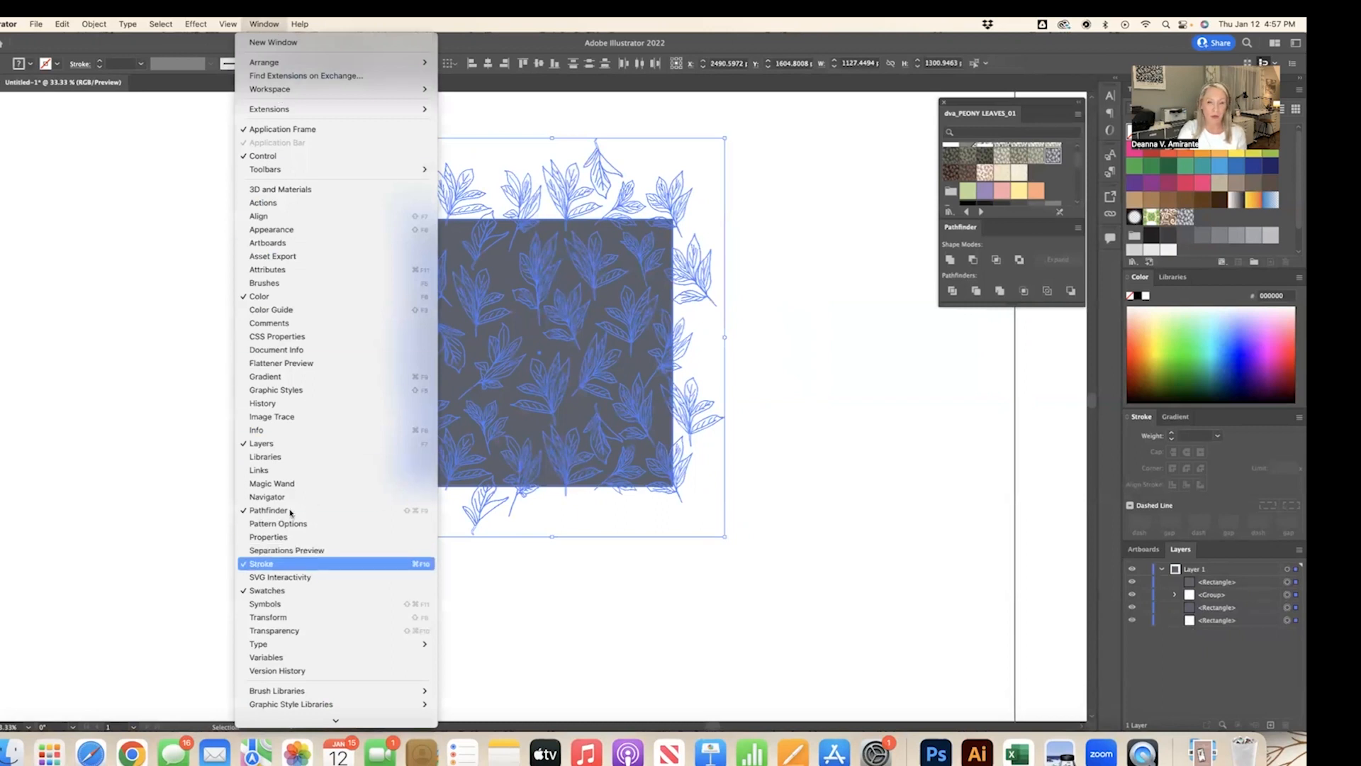
{"action": "left_click", "coordinate": [887, 200]}
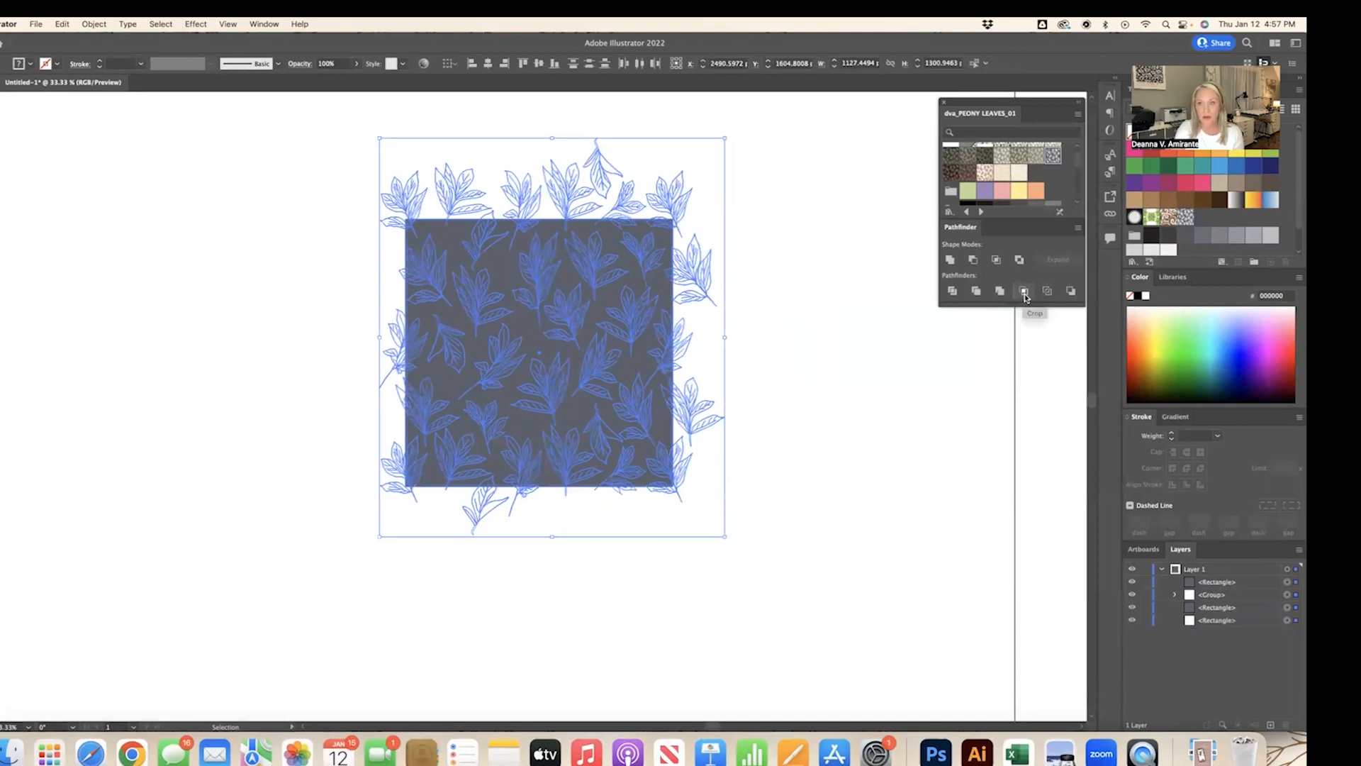
{"action": "left_click", "coordinate": [1024, 297]}
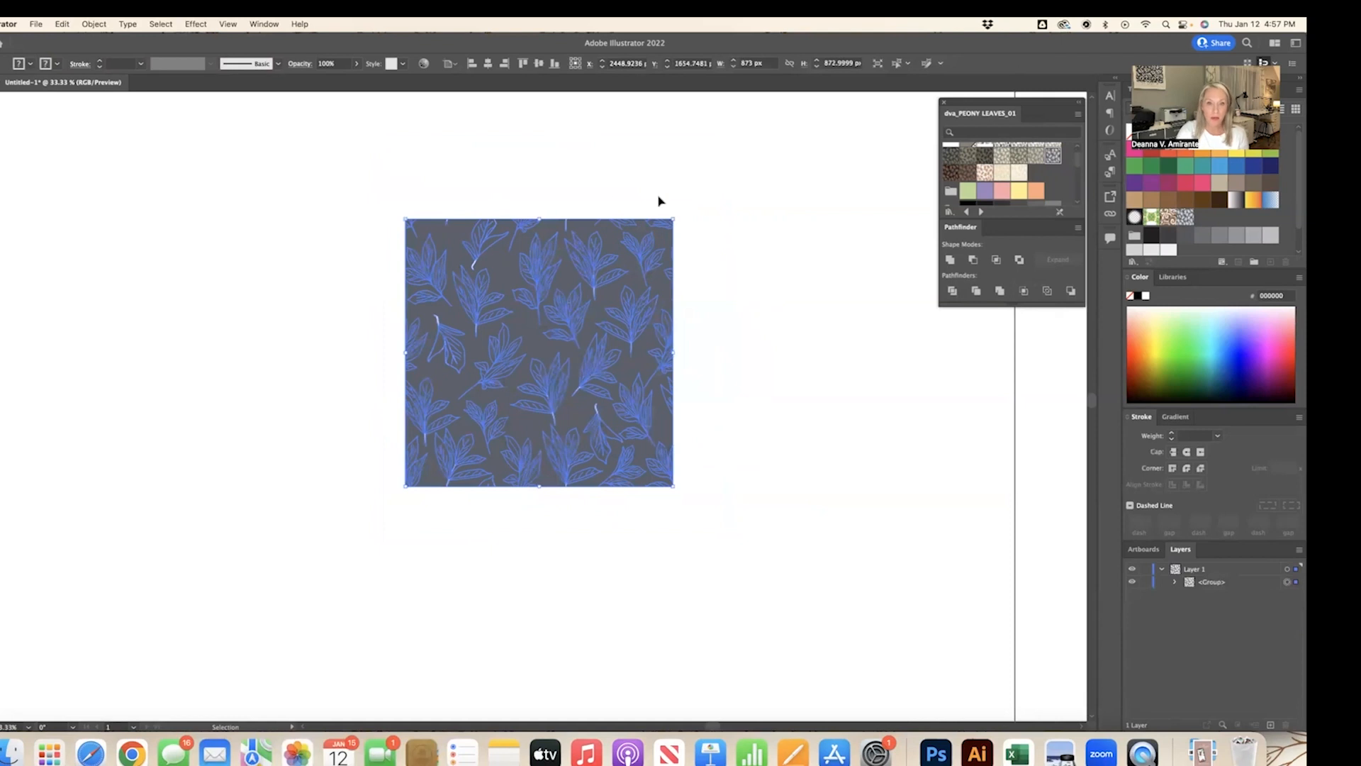
Copy the cropped leaf tile and switch to Photoshop
{"action": "left_click", "coordinate": [881, 352]}
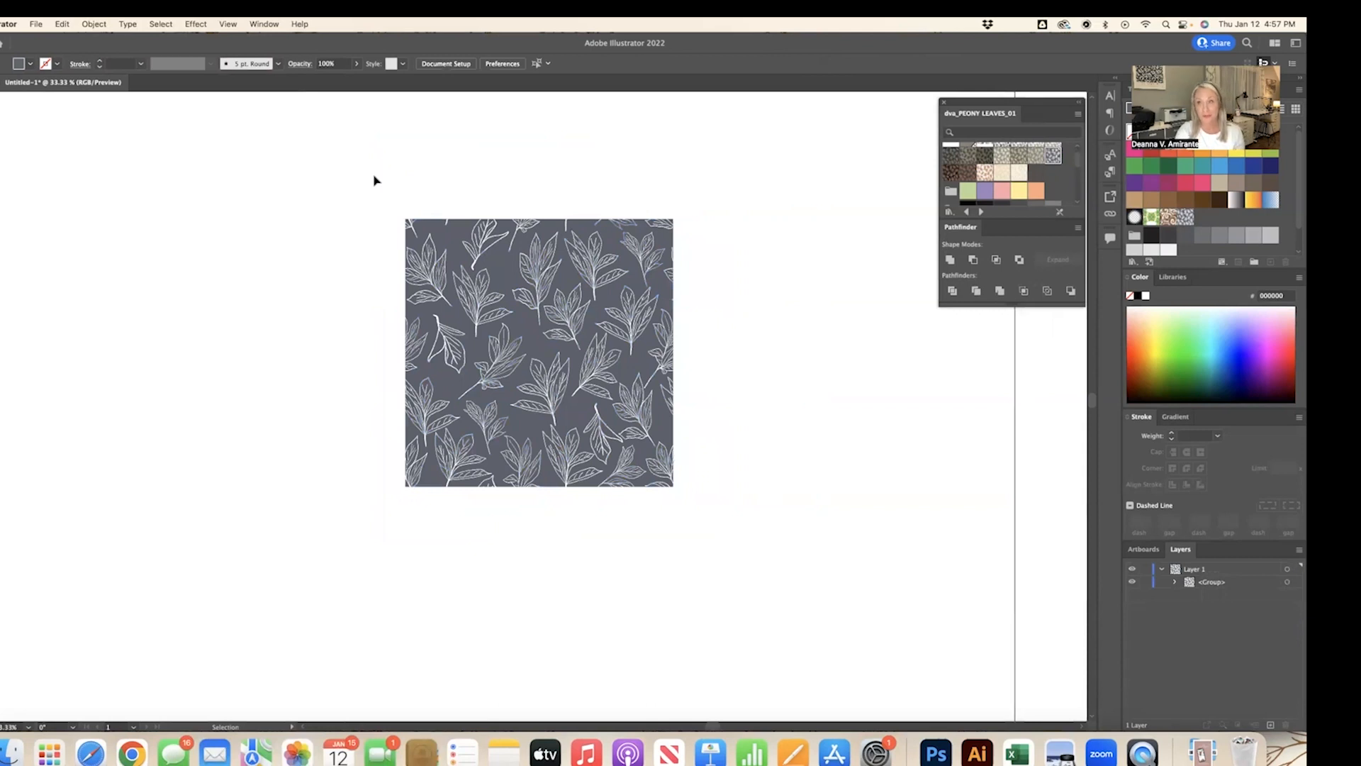
{"action": "left_click_drag", "start_coordinate": [351, 168], "coordinate": [792, 536]}
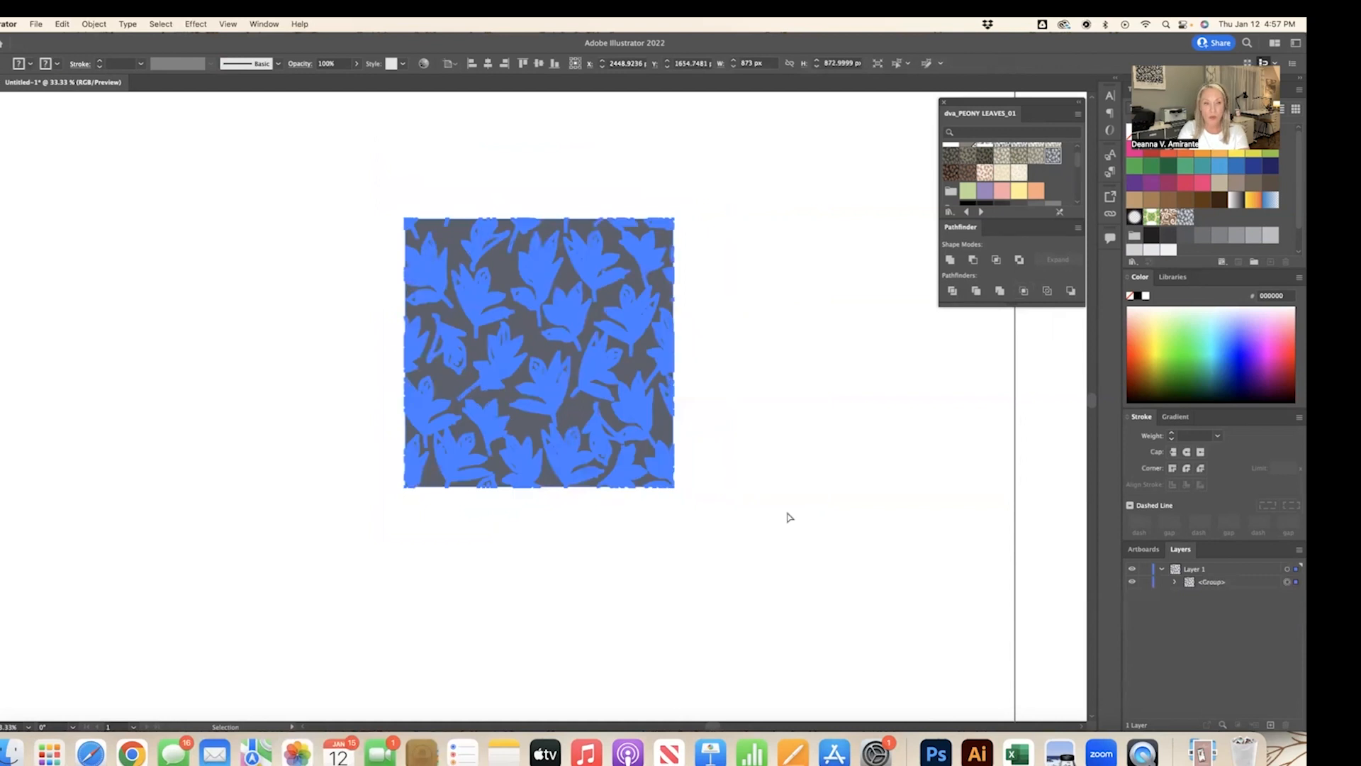
{"action": "key", "text": "super+Tab"}
{"action": "key", "text": "super+Tab"}
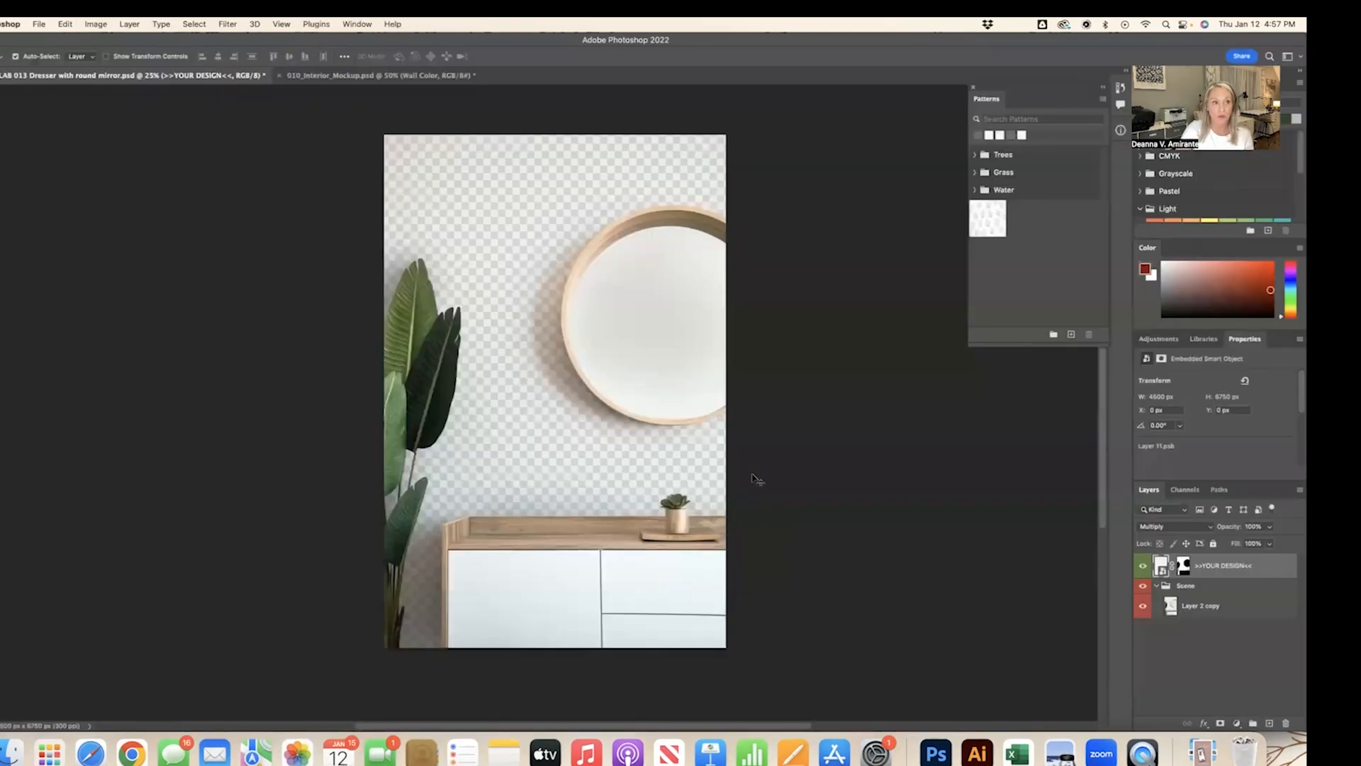
Create a new 873 x 873 pixel RGB document at 72 pixels/inch from the Clipboard preset
{"action": "left_click", "coordinate": [41, 26]}
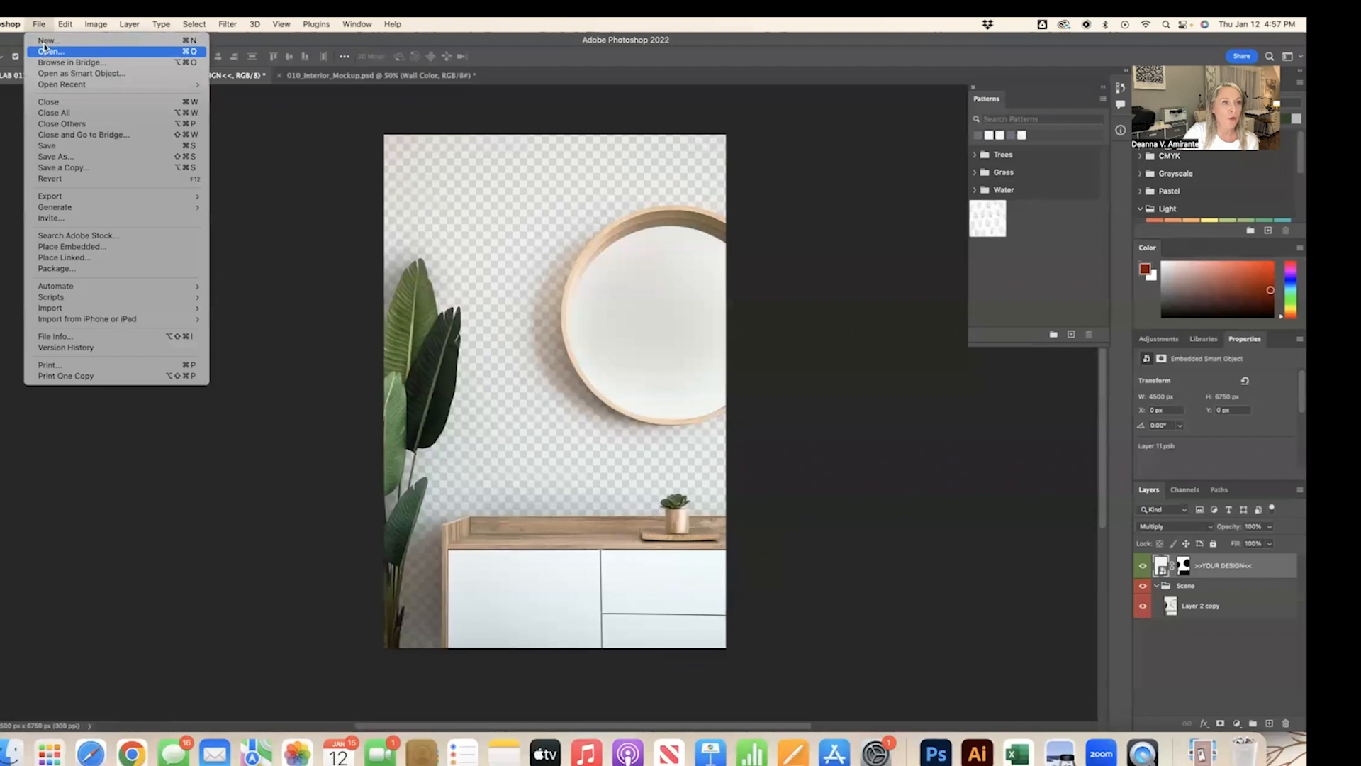
{"action": "left_click", "coordinate": [44, 45]}
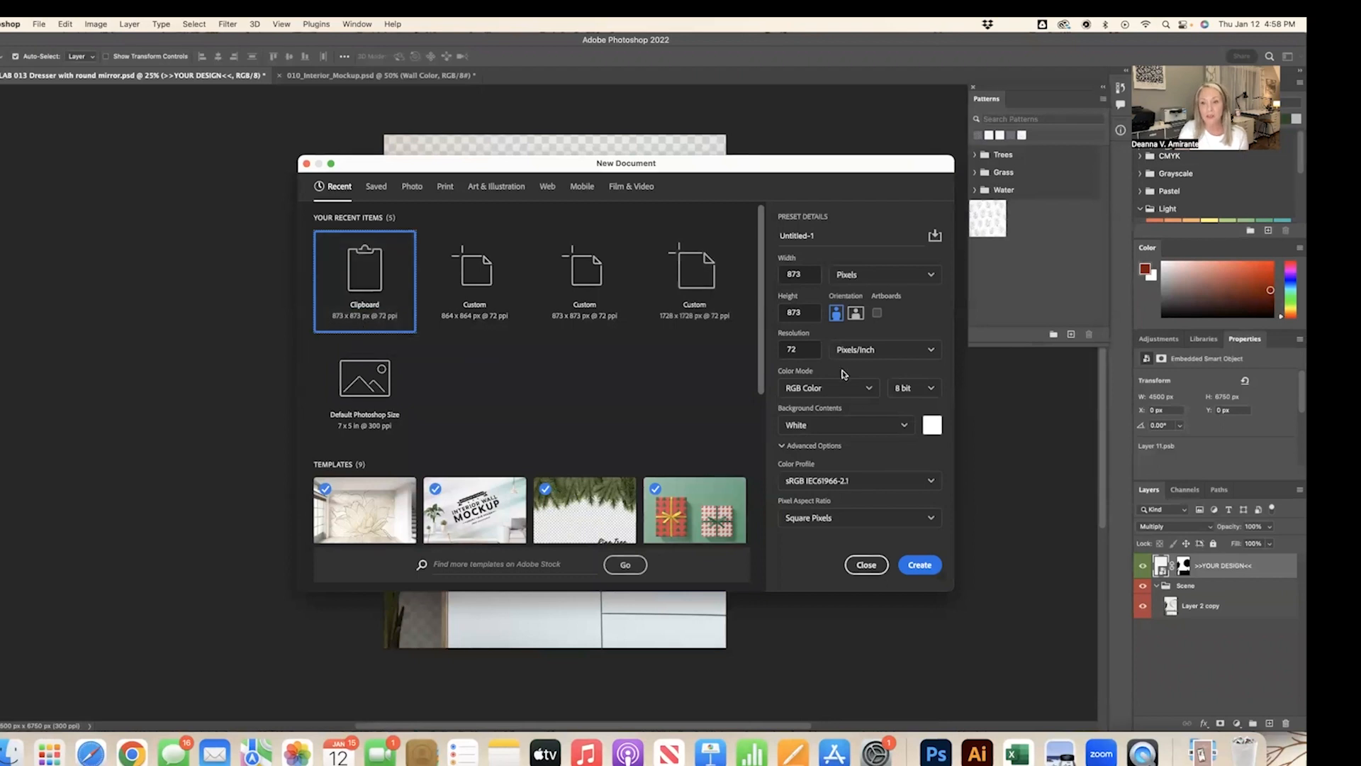
{"action": "left_click", "coordinate": [919, 564]}
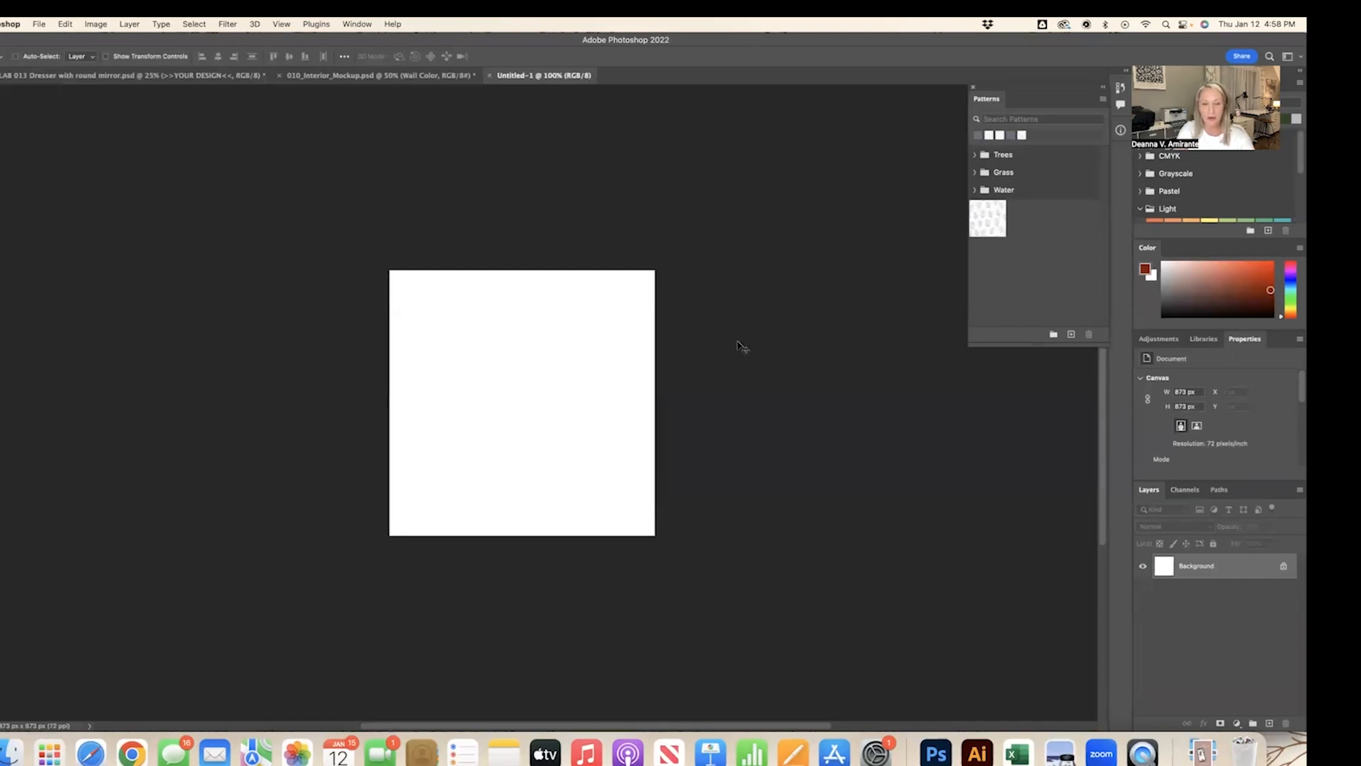
Paste the leaf tile into the new document as a Smart Object and commit the placement
{"action": "key", "text": "super+v"}
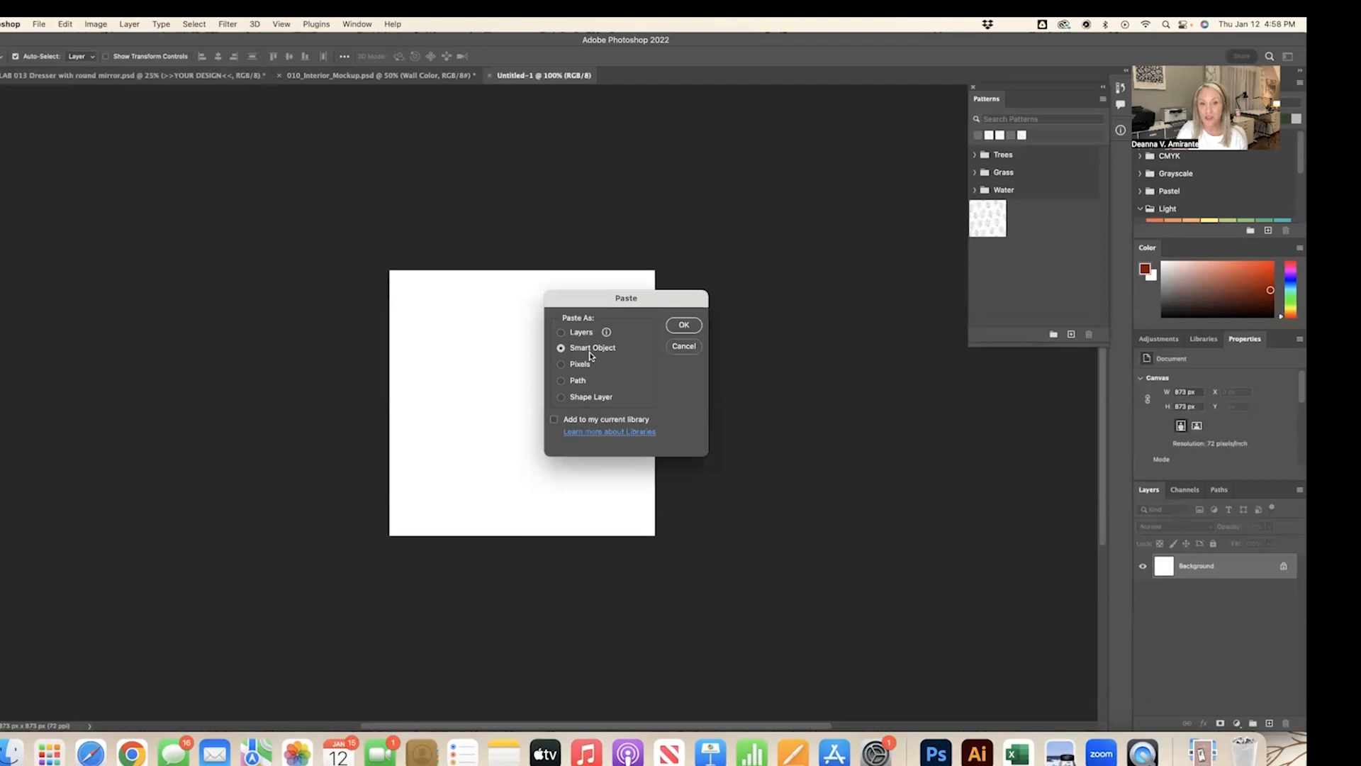
{"action": "left_click", "coordinate": [683, 325]}
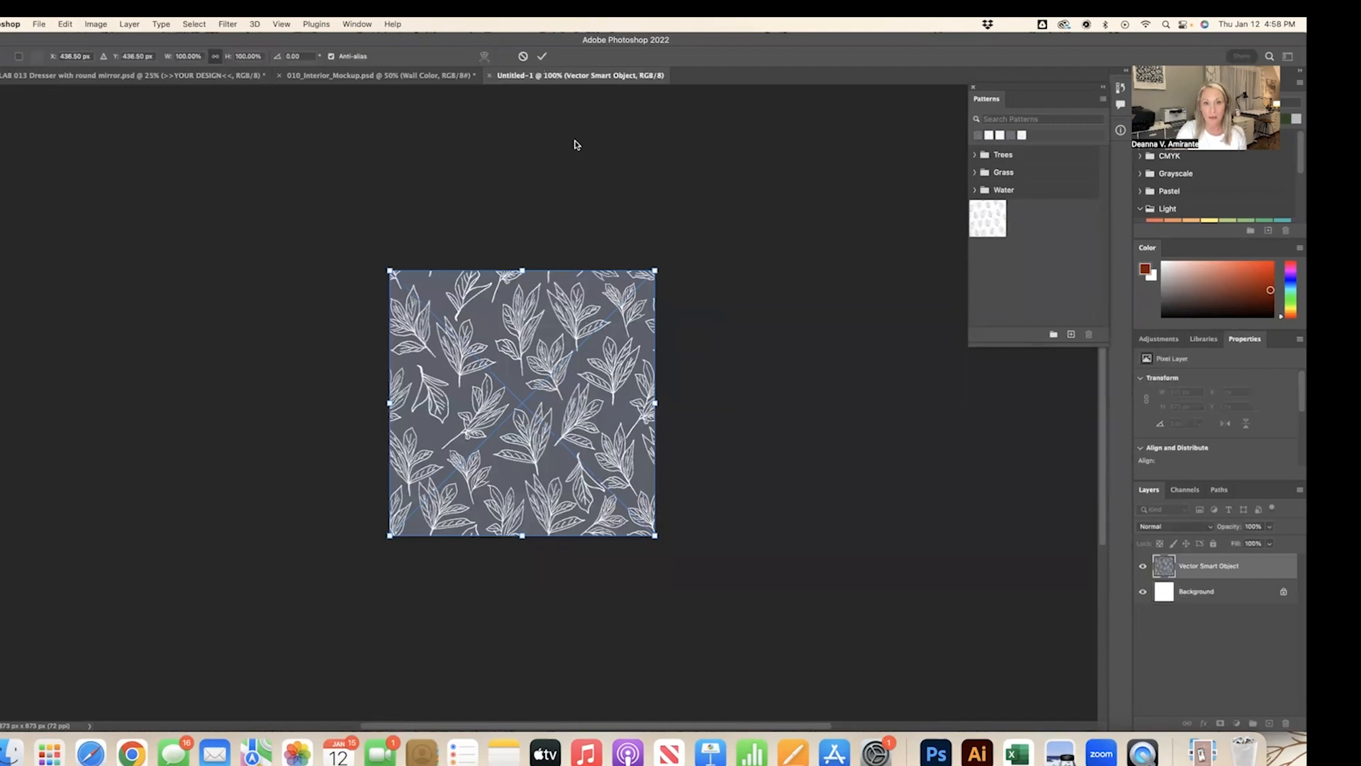
{"action": "key", "text": "Return"}
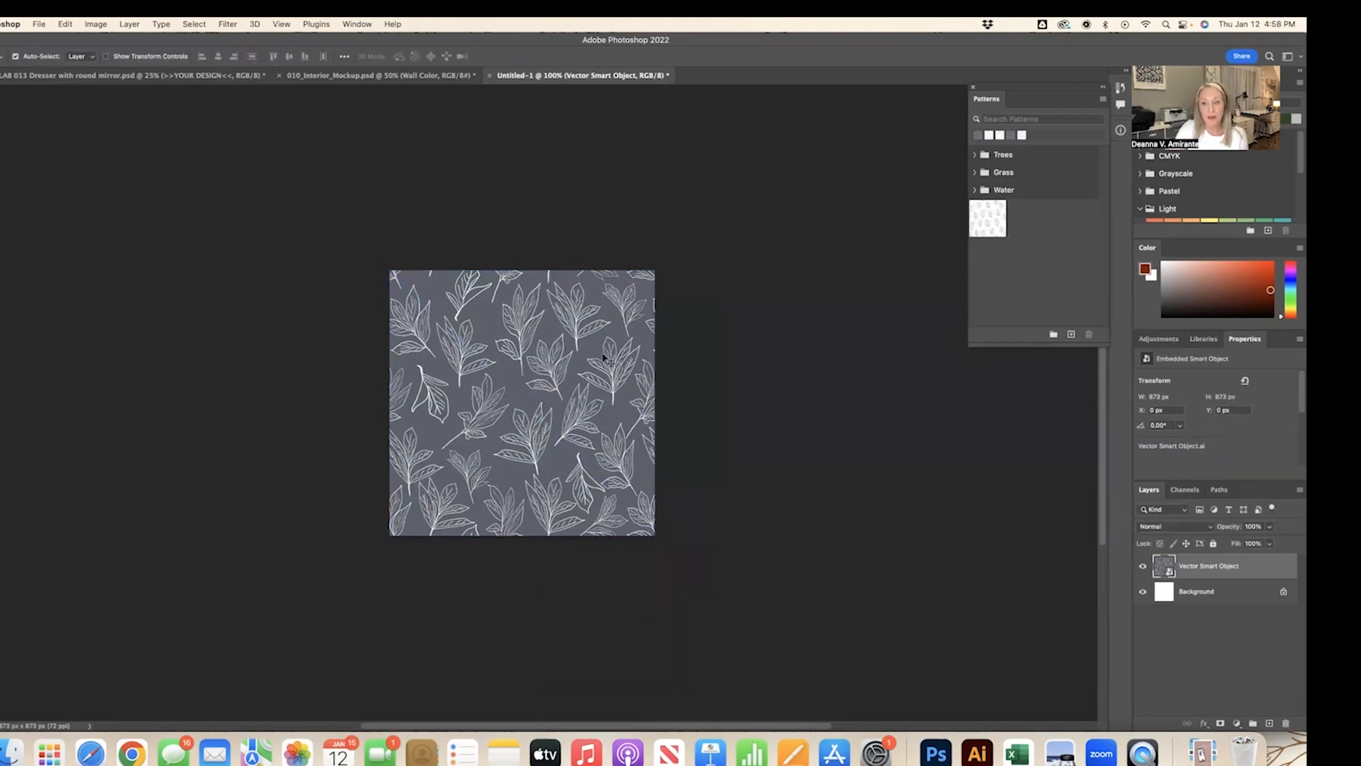
Define the leaf tile as a pattern named PEONY LEAVES BLUE
{"action": "left_click", "coordinate": [65, 25]}
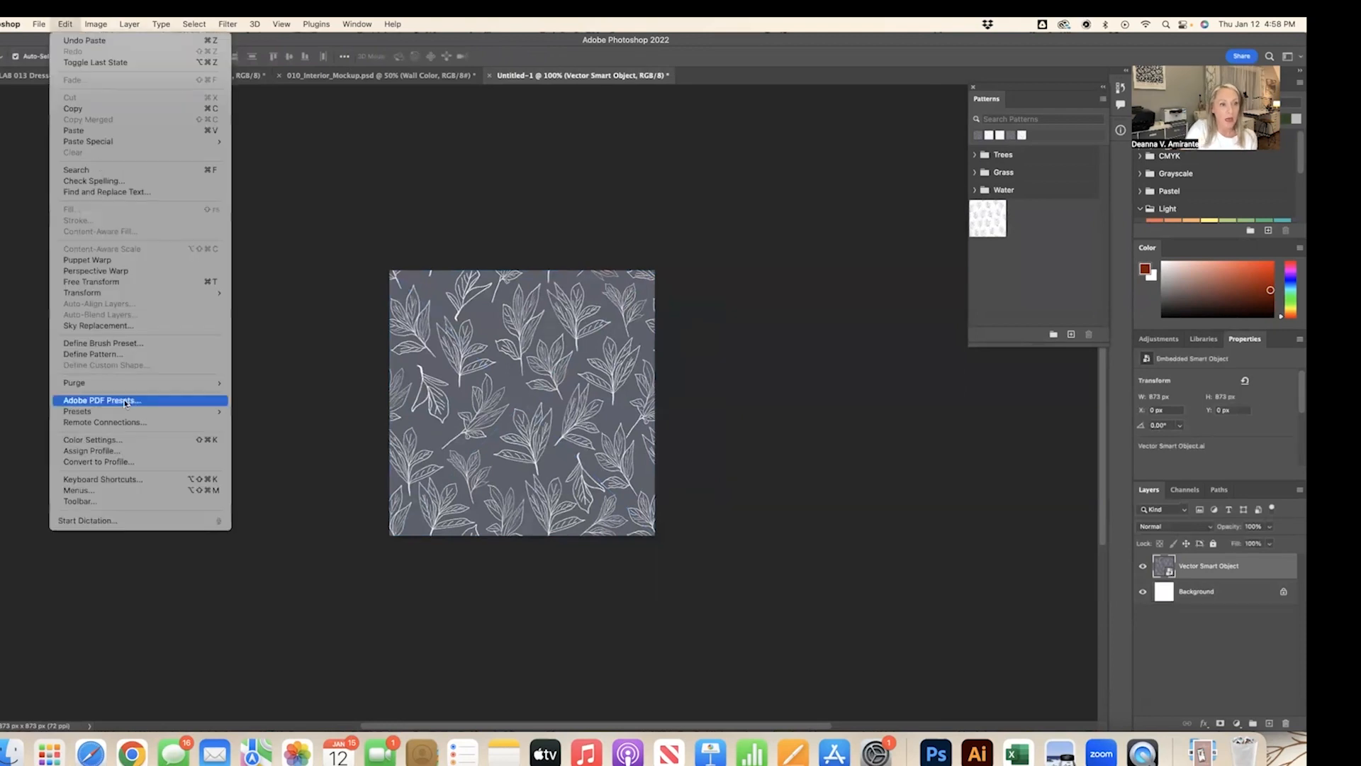
{"action": "left_click", "coordinate": [108, 360]}
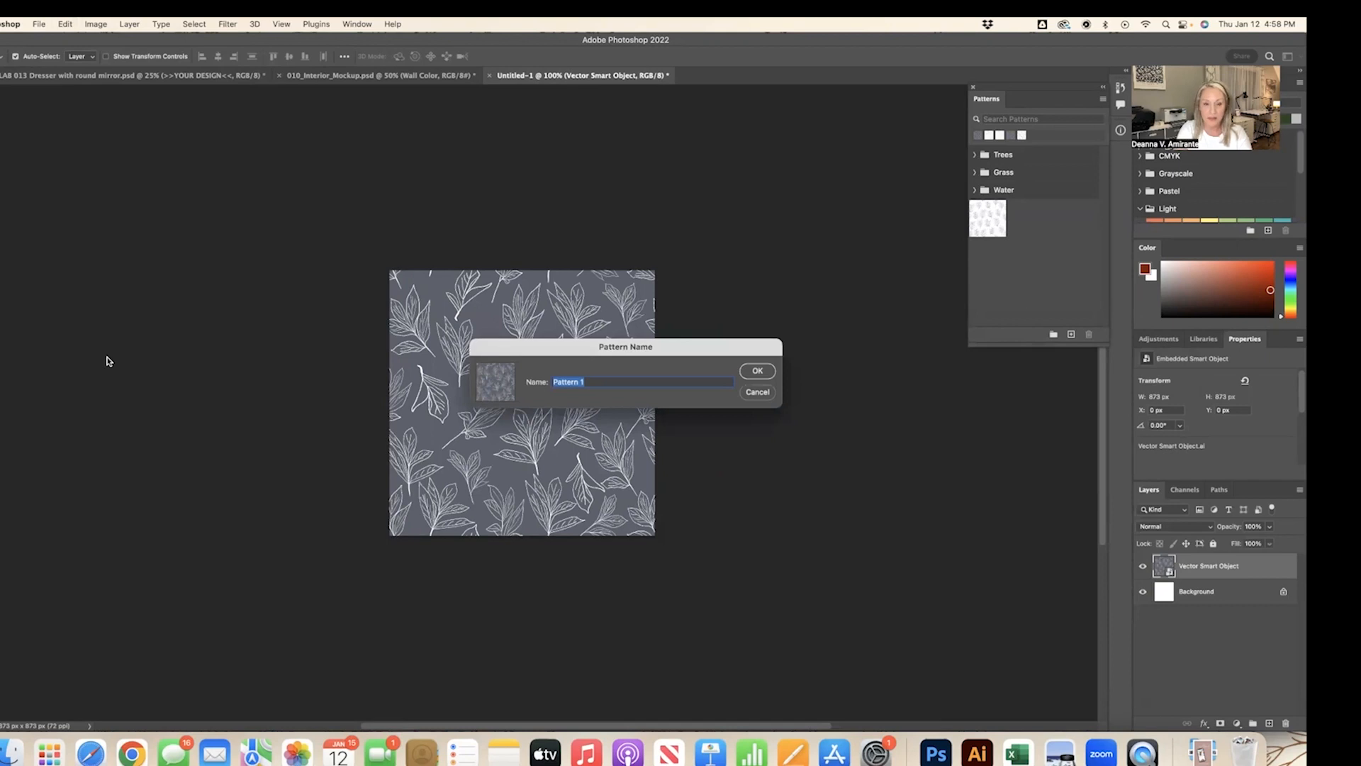
{"action": "type", "text": "PEONY LEAVES BLU"}
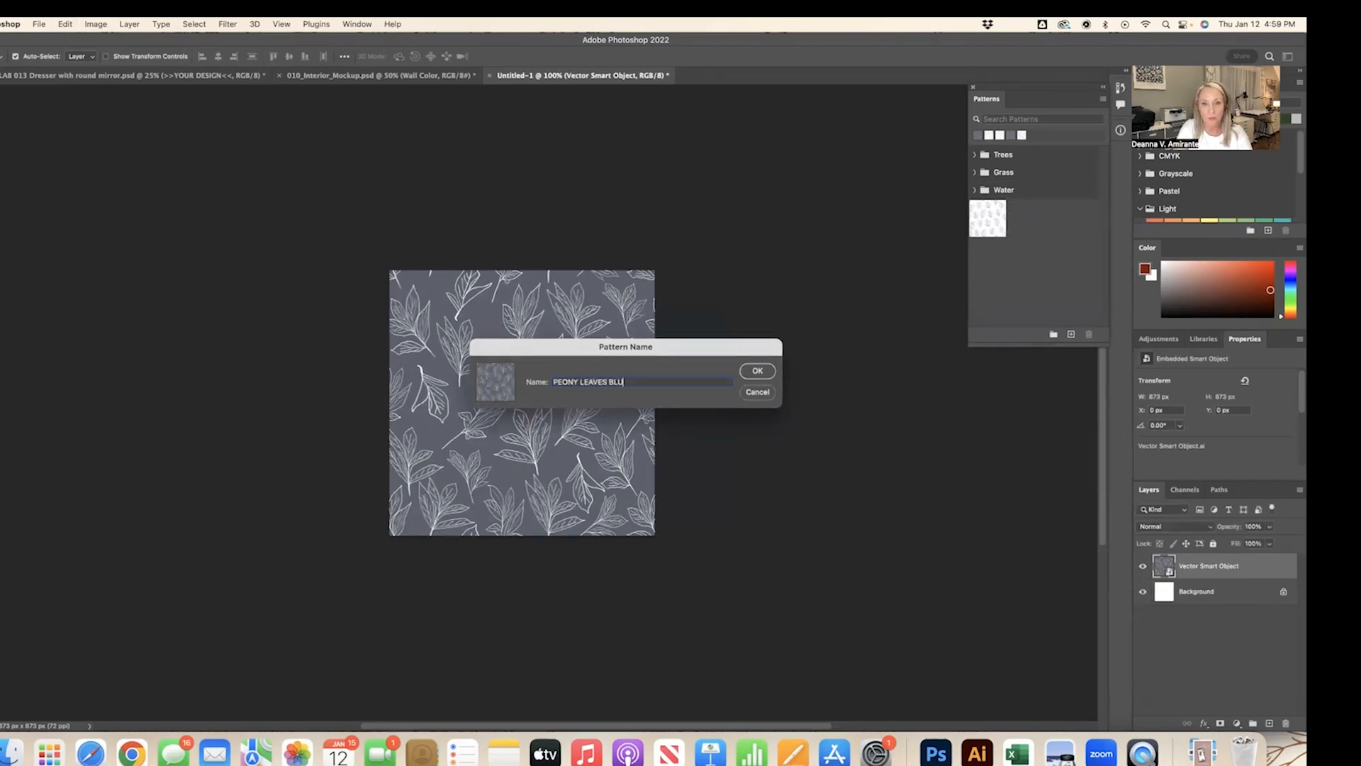
{"action": "type", "text": "E"}
{"action": "key", "text": "Return"}
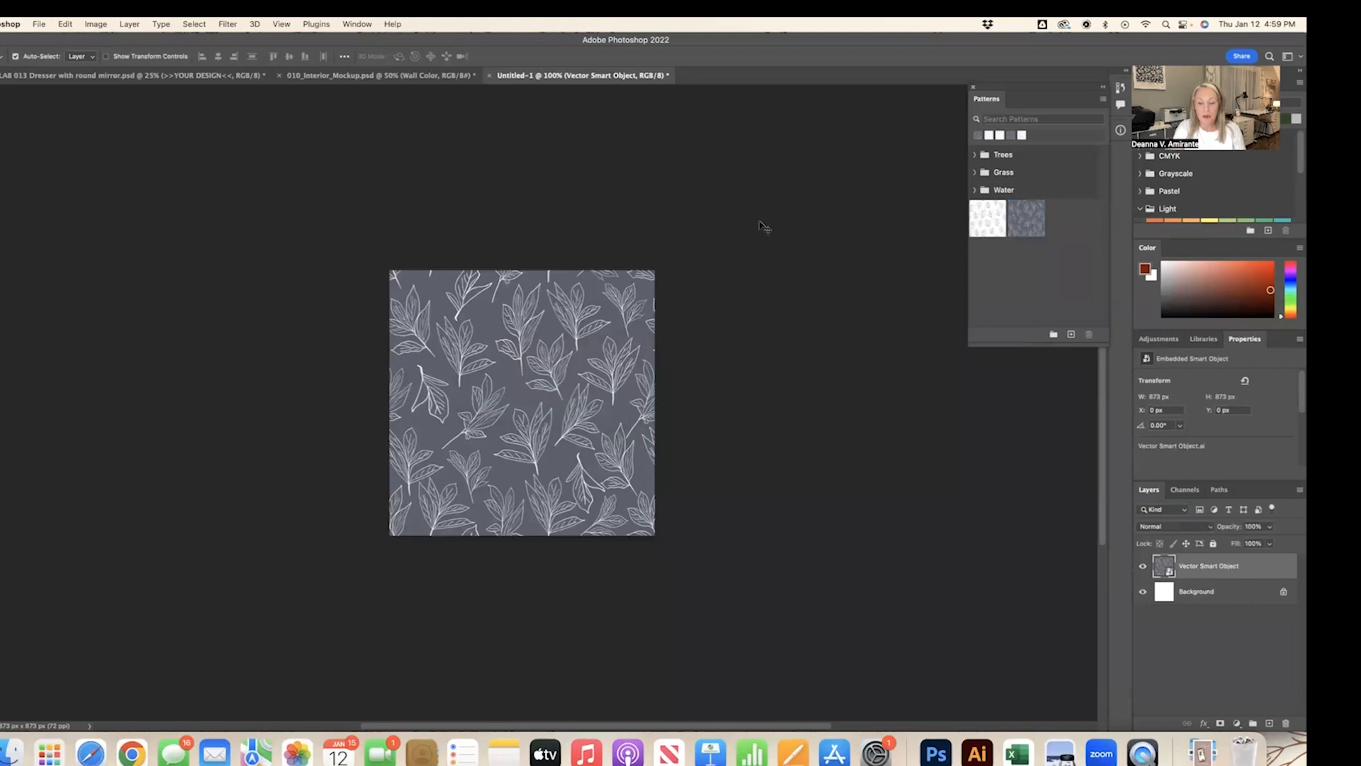
Switch back to Illustrator and delete the cropped leaf tile from the canvas
{"action": "key", "text": "super+Tab"}
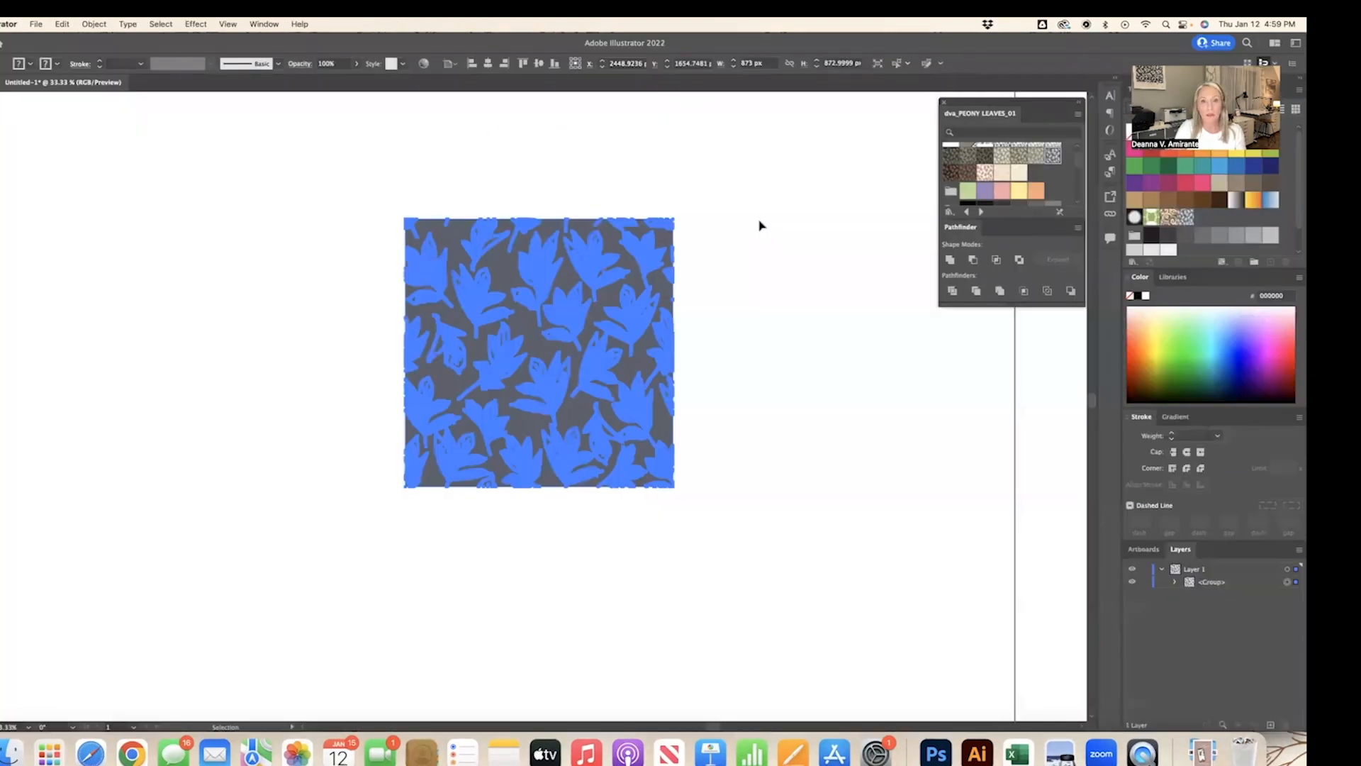
{"action": "left_click_drag", "start_coordinate": [251, 185], "coordinate": [813, 567]}
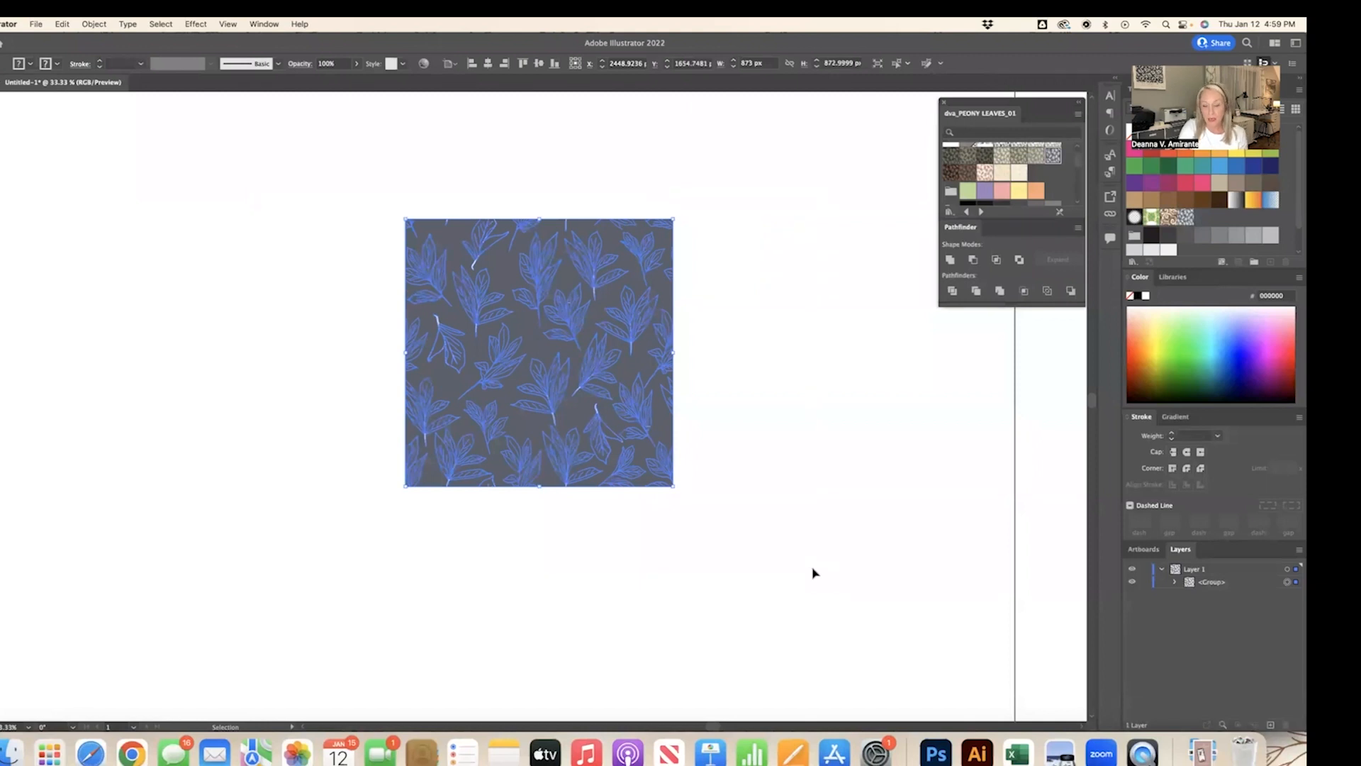
{"action": "key", "text": "Delete"}
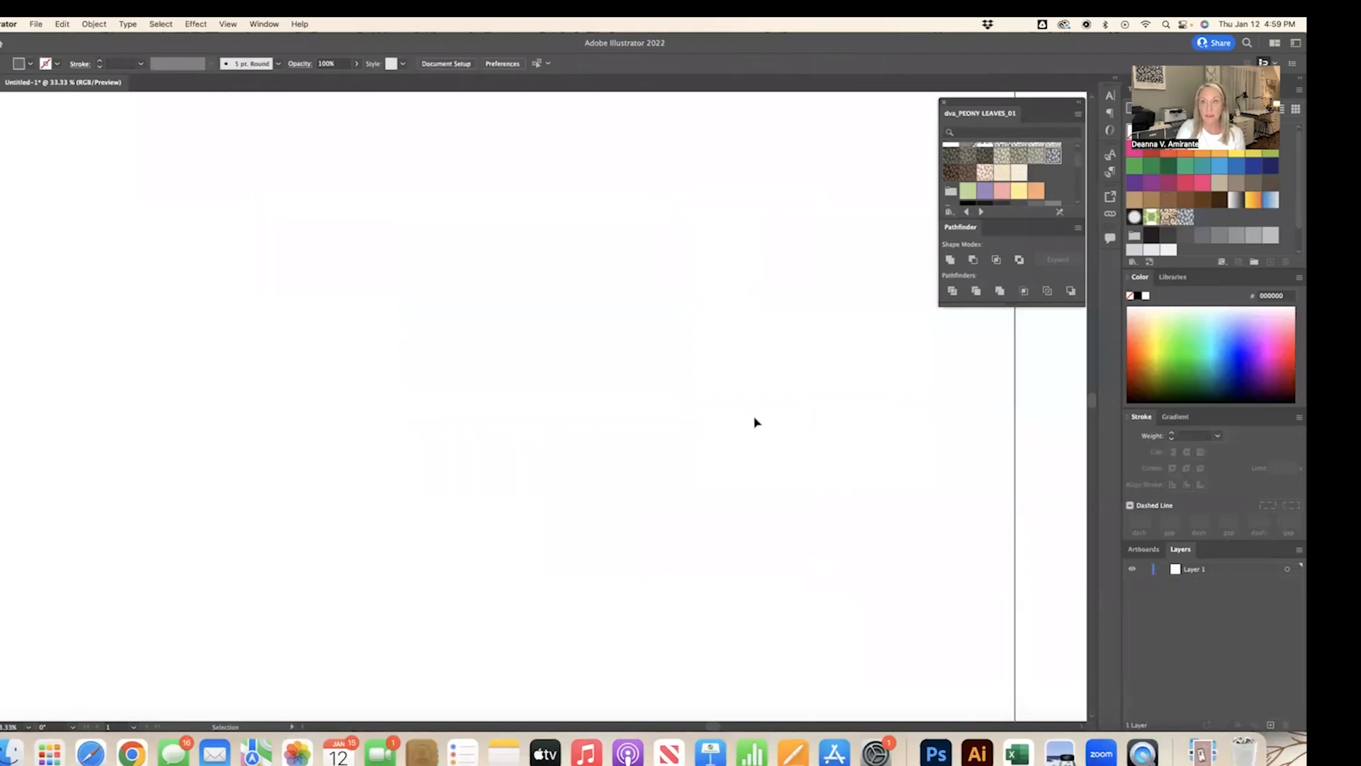
Place the peony leaves swatch with blue line leaves on white on the canvas and ungroup it
{"action": "scroll", "coordinate": [1041, 166], "scroll_direction": "up", "scroll_amount": 1}
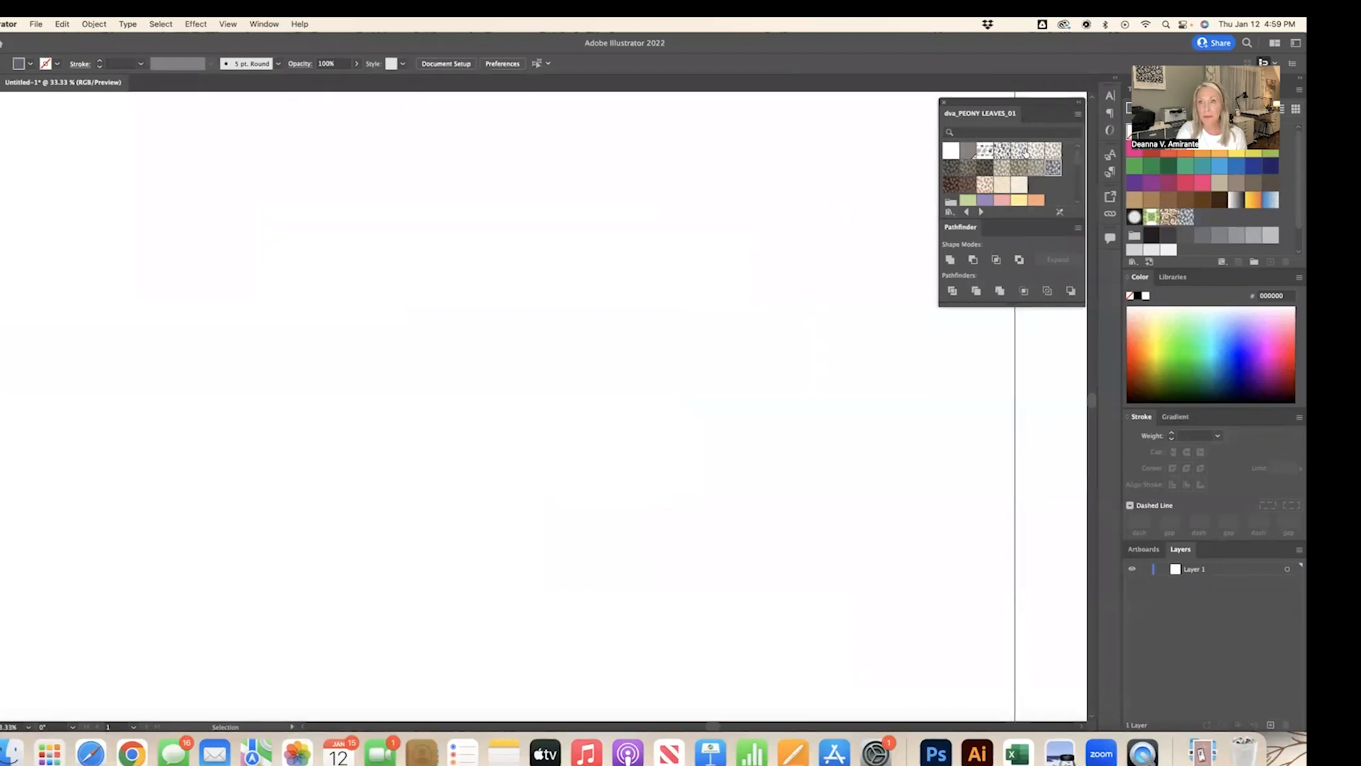
{"action": "left_click_drag", "start_coordinate": [1021, 157], "coordinate": [546, 326]}
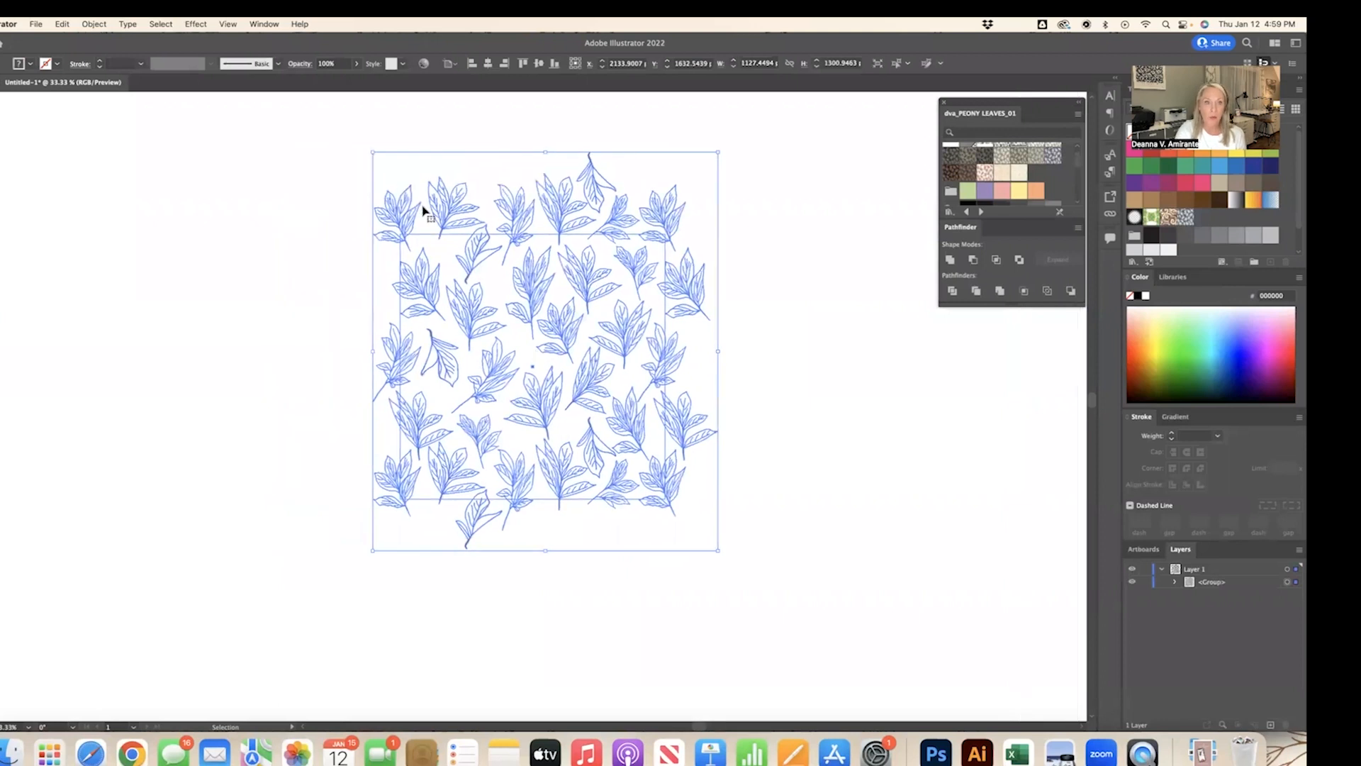
{"action": "left_click", "coordinate": [838, 295]}
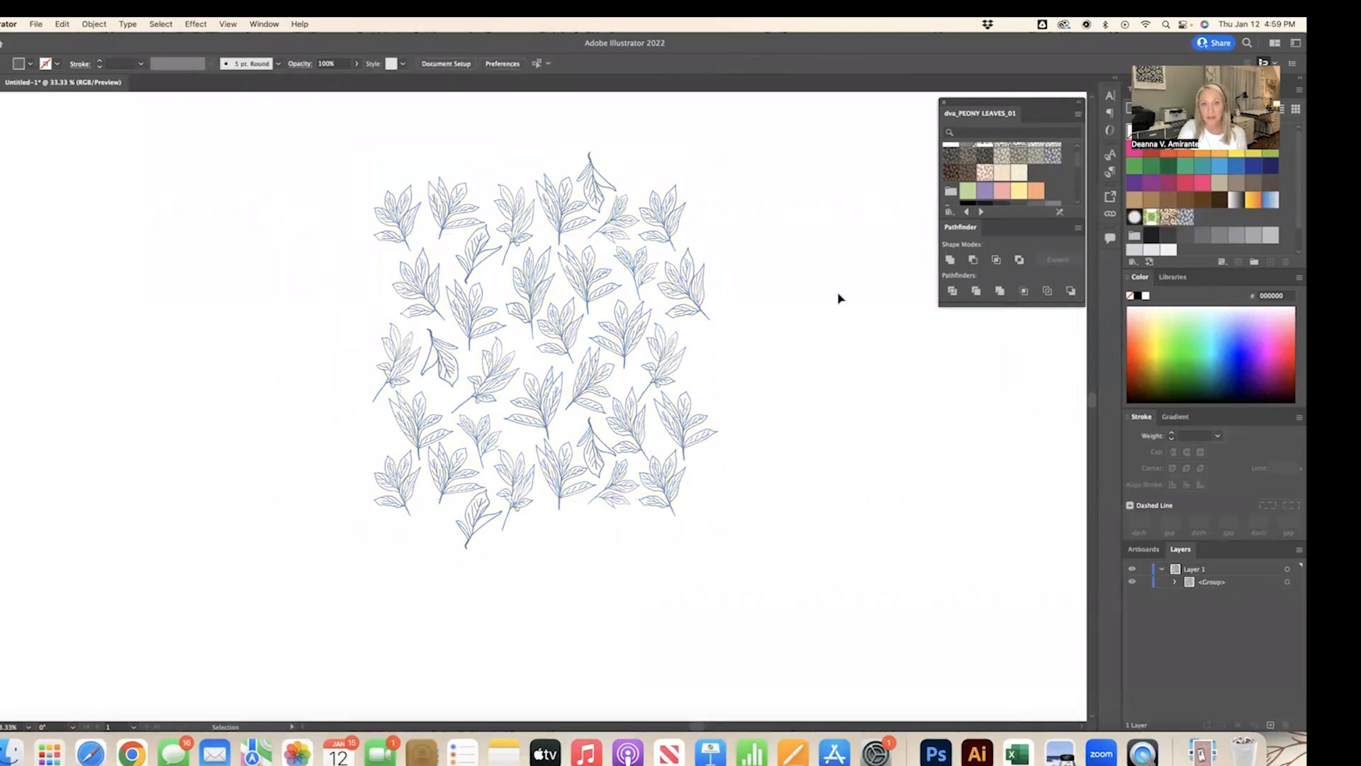
{"action": "left_click", "coordinate": [551, 344]}
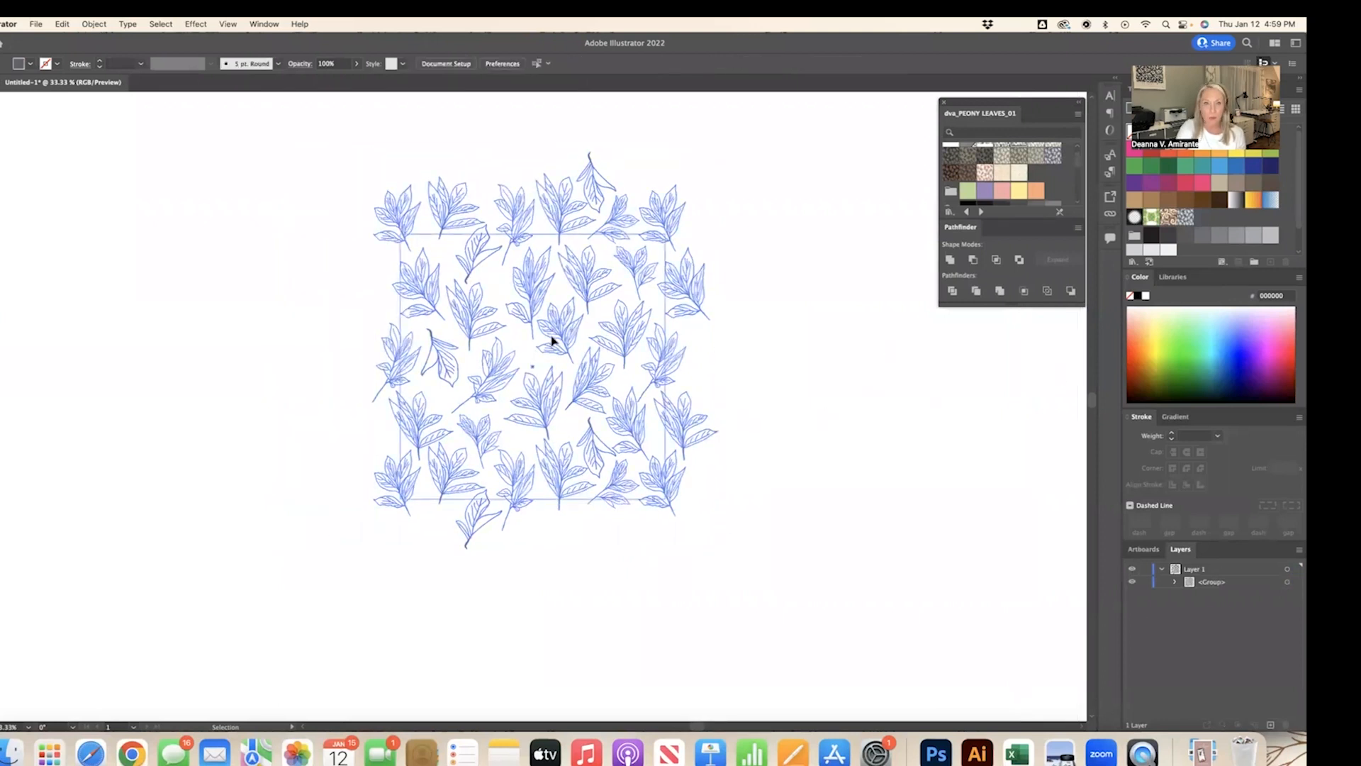
{"action": "right_click", "coordinate": [553, 339]}
{"action": "left_click", "coordinate": [577, 509]}
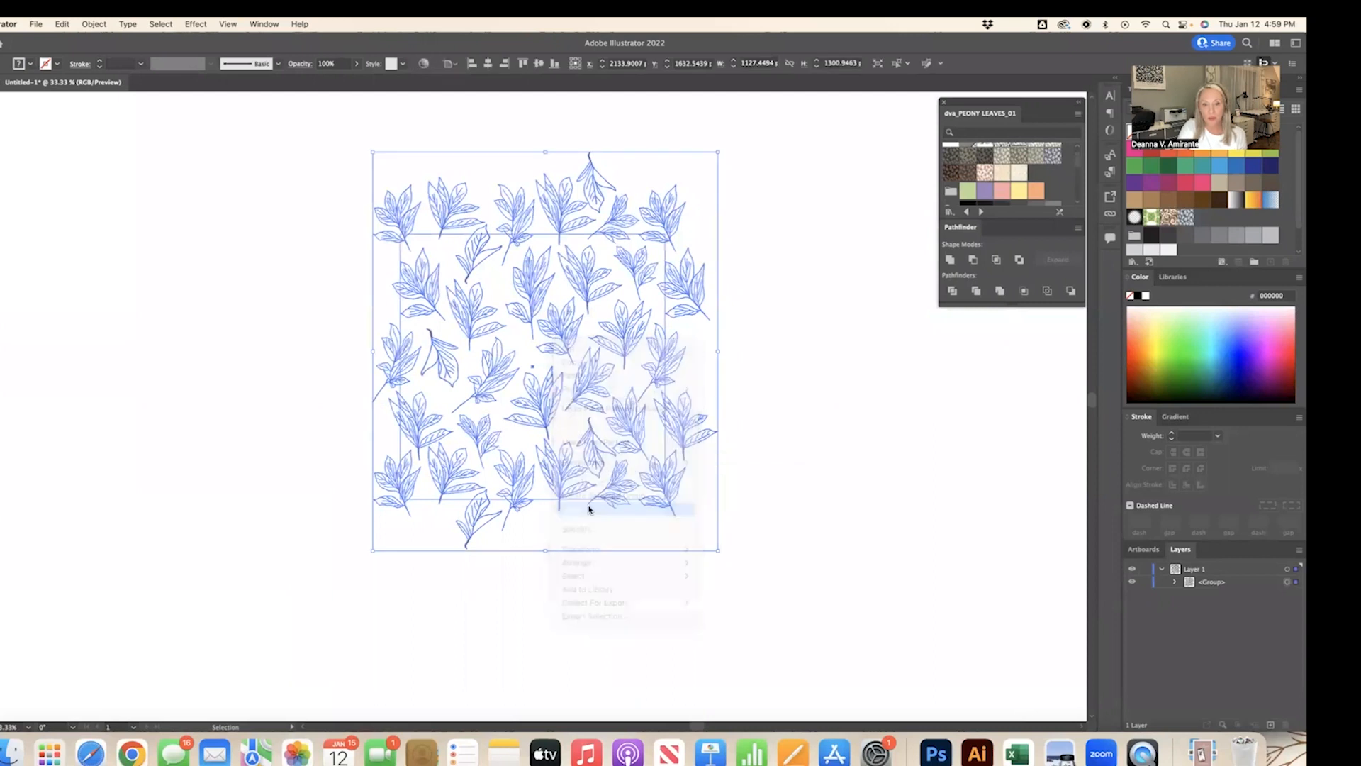
{"action": "left_click", "coordinate": [831, 415]}
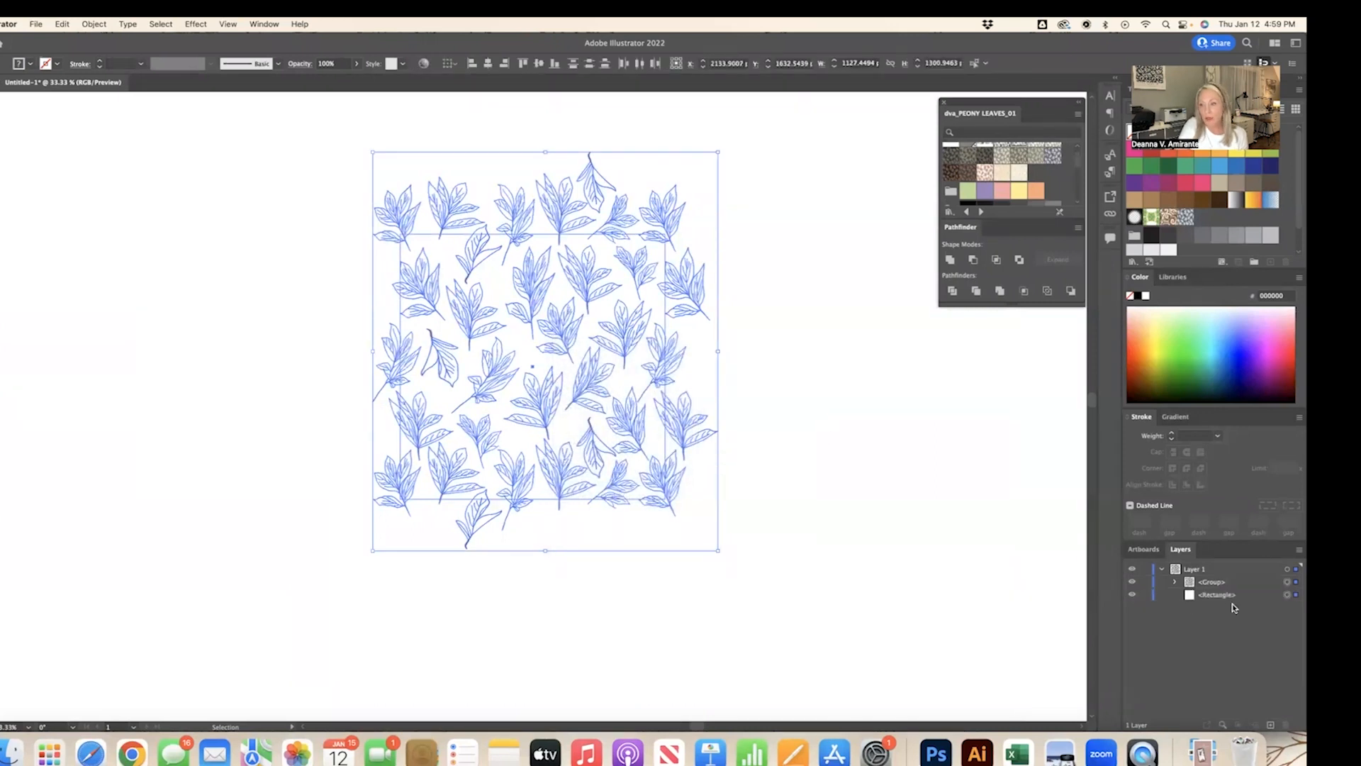
Copy the white leaf swatch's bounding rectangle and paste it in front of the leaves group
{"action": "left_click", "coordinate": [1287, 596]}
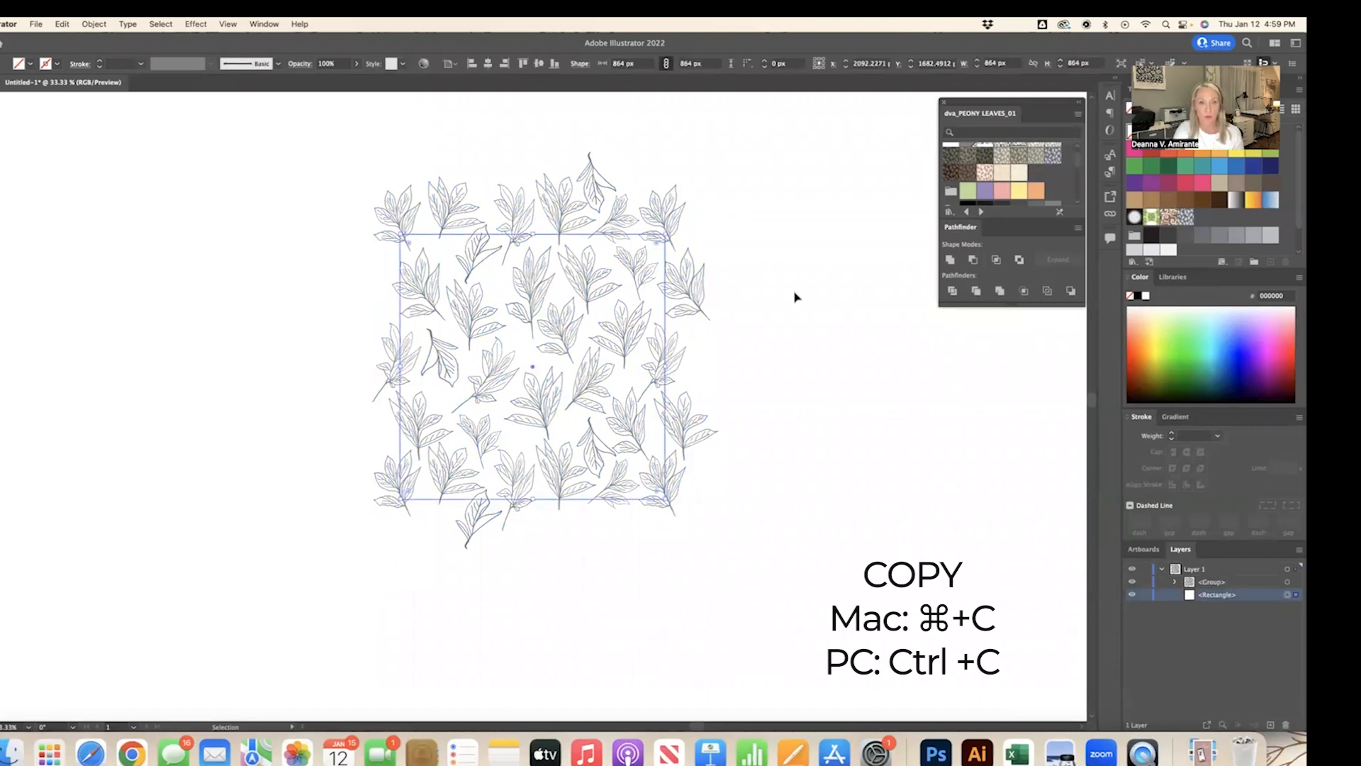
{"action": "key", "text": "a"}
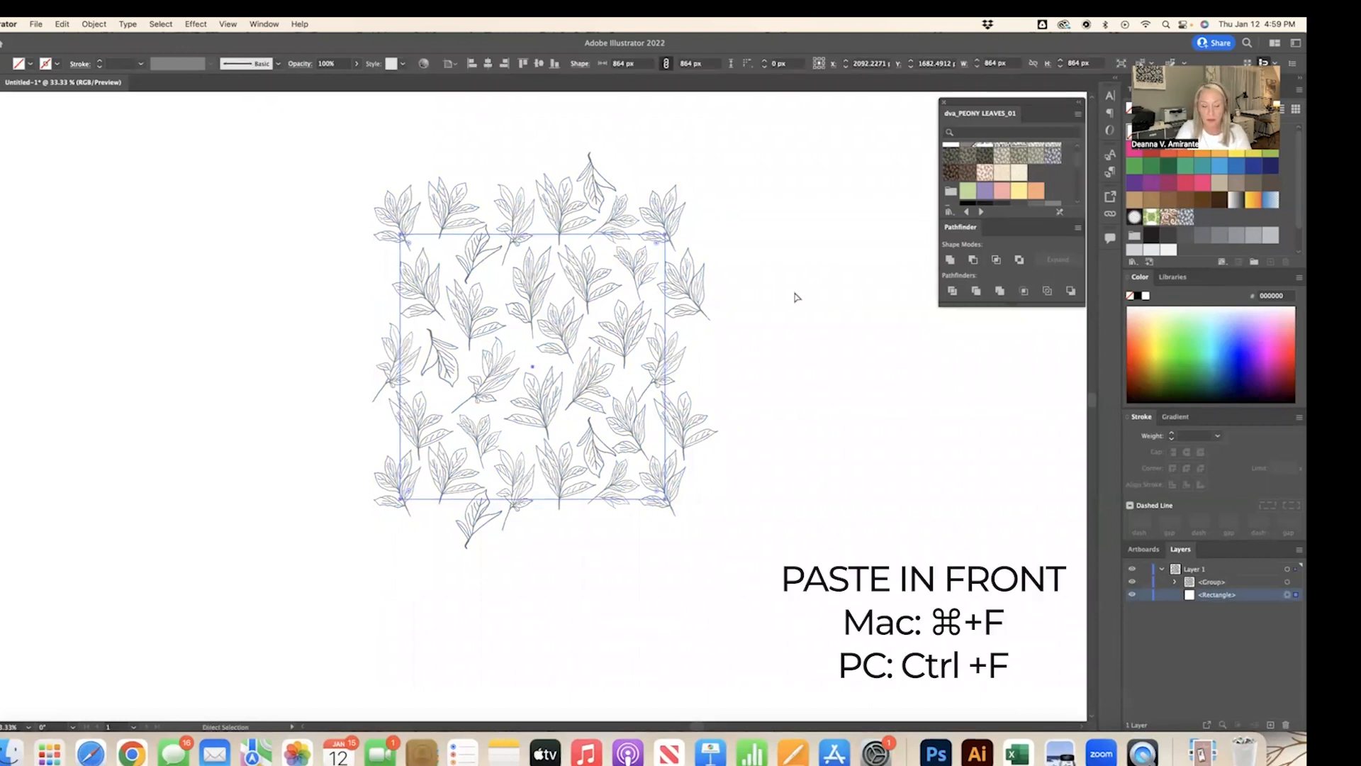
{"action": "left_click", "coordinate": [833, 285]}
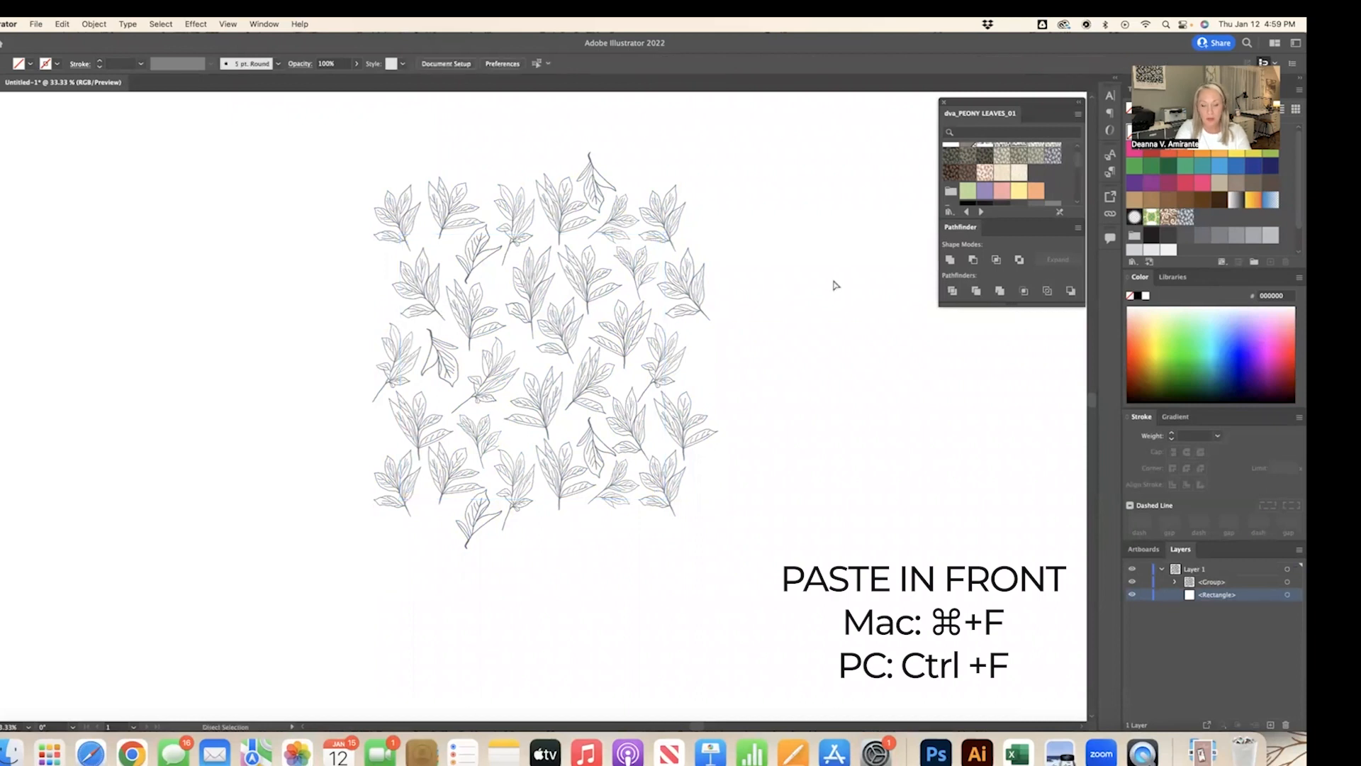
{"action": "key", "text": "super+f"}
{"action": "key", "text": "v"}
Crop the leaf artwork to the front rectangle with the Pathfinder Crop operation, then select and copy the cropped tile
{"action": "left_click_drag", "start_coordinate": [310, 259], "coordinate": [872, 531]}
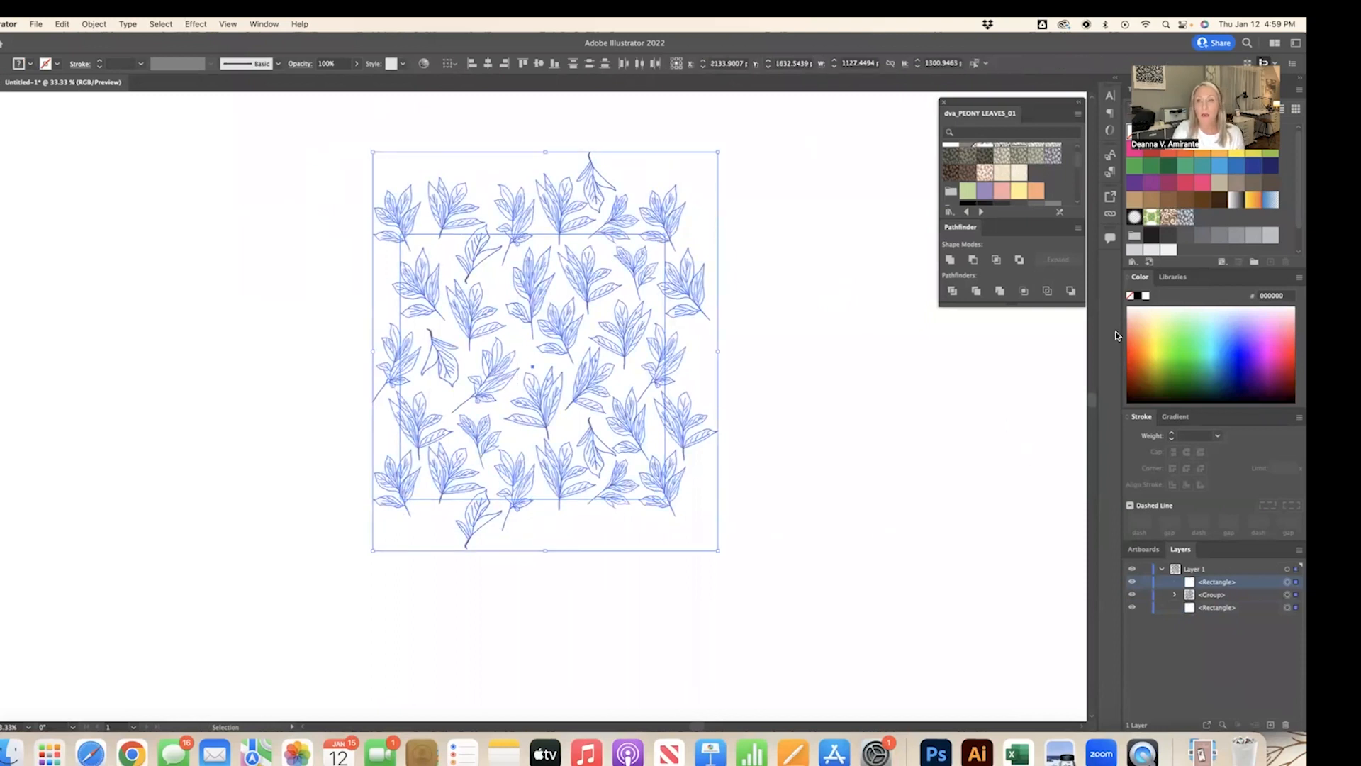
{"action": "left_click", "coordinate": [1024, 292]}
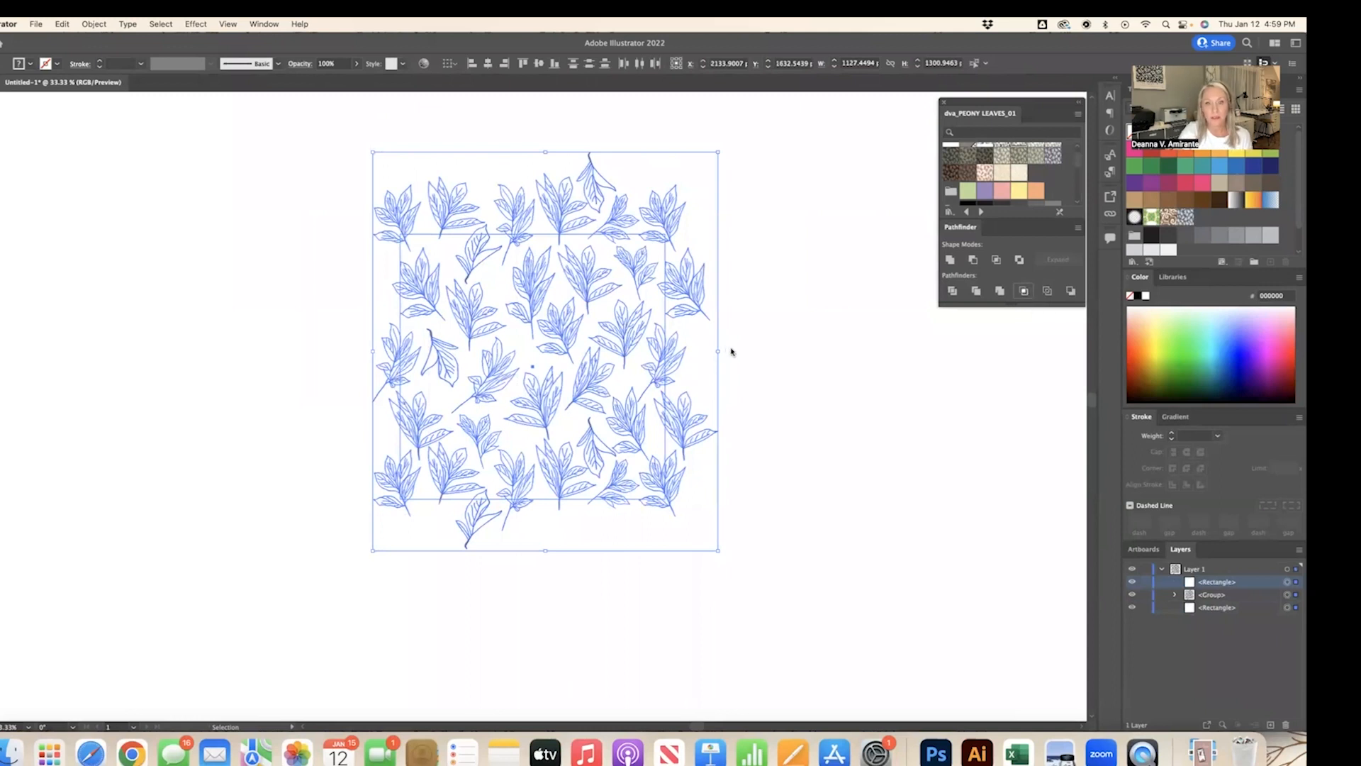
{"action": "left_click", "coordinate": [784, 343]}
{"action": "left_click_drag", "start_coordinate": [319, 177], "coordinate": [850, 554]}
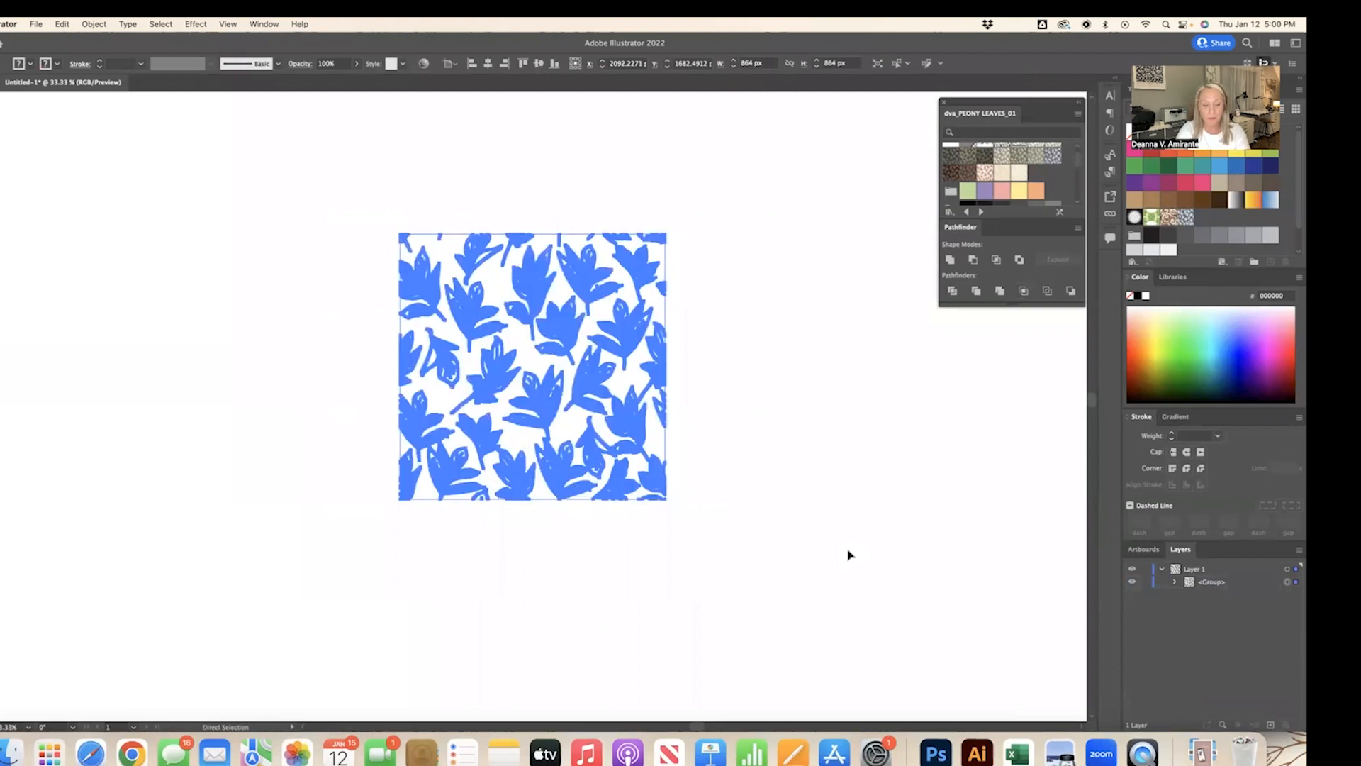
Switch to Photoshop and create a new document from the clipboard size of 864 x 864 px at 72 ppi
{"action": "key", "text": "super+Tab"}
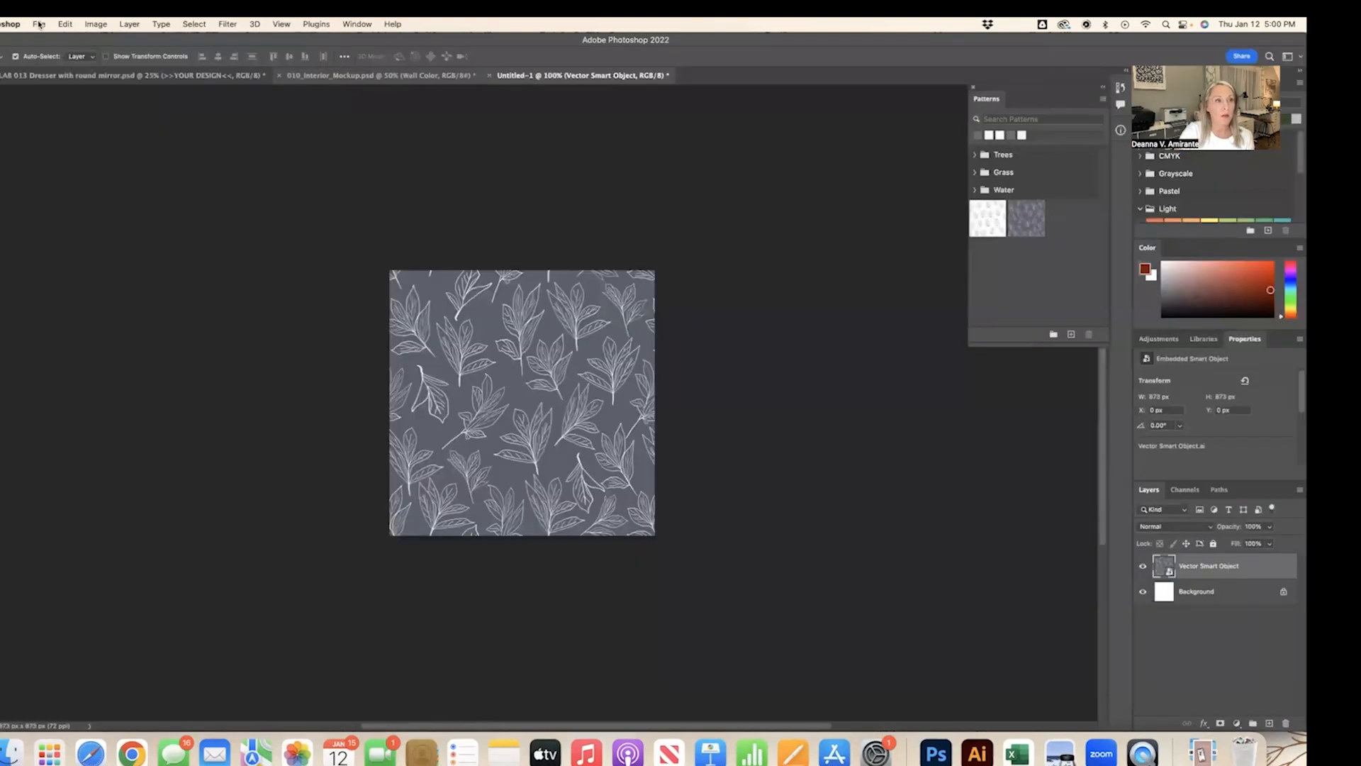
{"action": "left_click", "coordinate": [39, 24]}
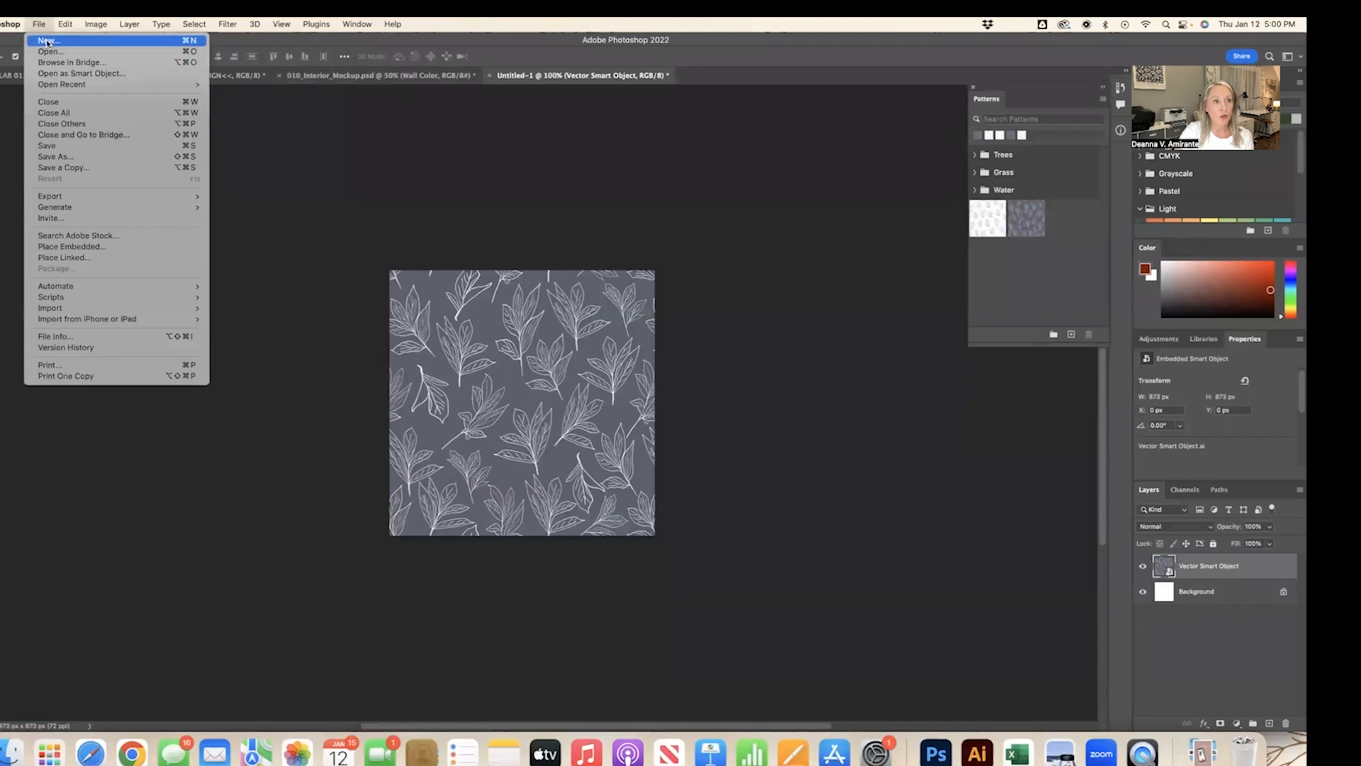
{"action": "left_click", "coordinate": [47, 42]}
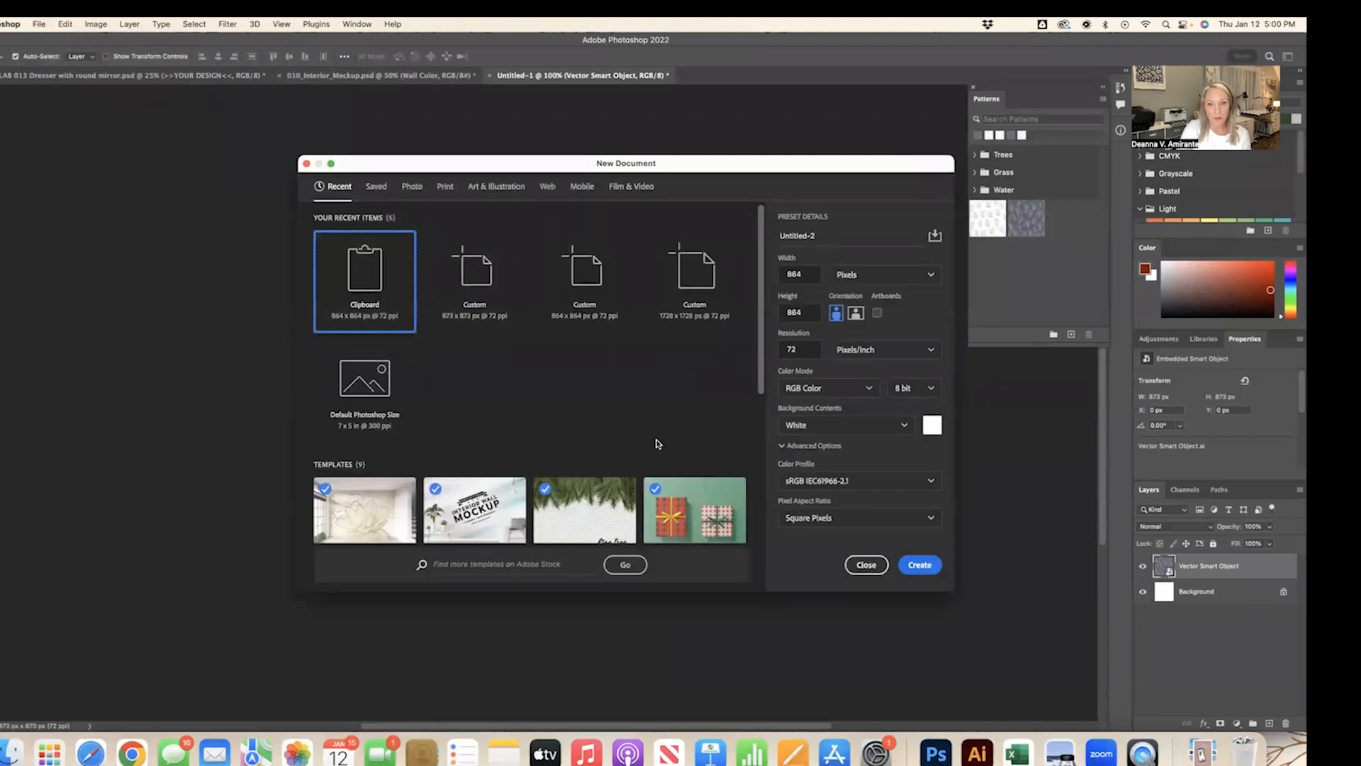
{"action": "left_click", "coordinate": [920, 565]}
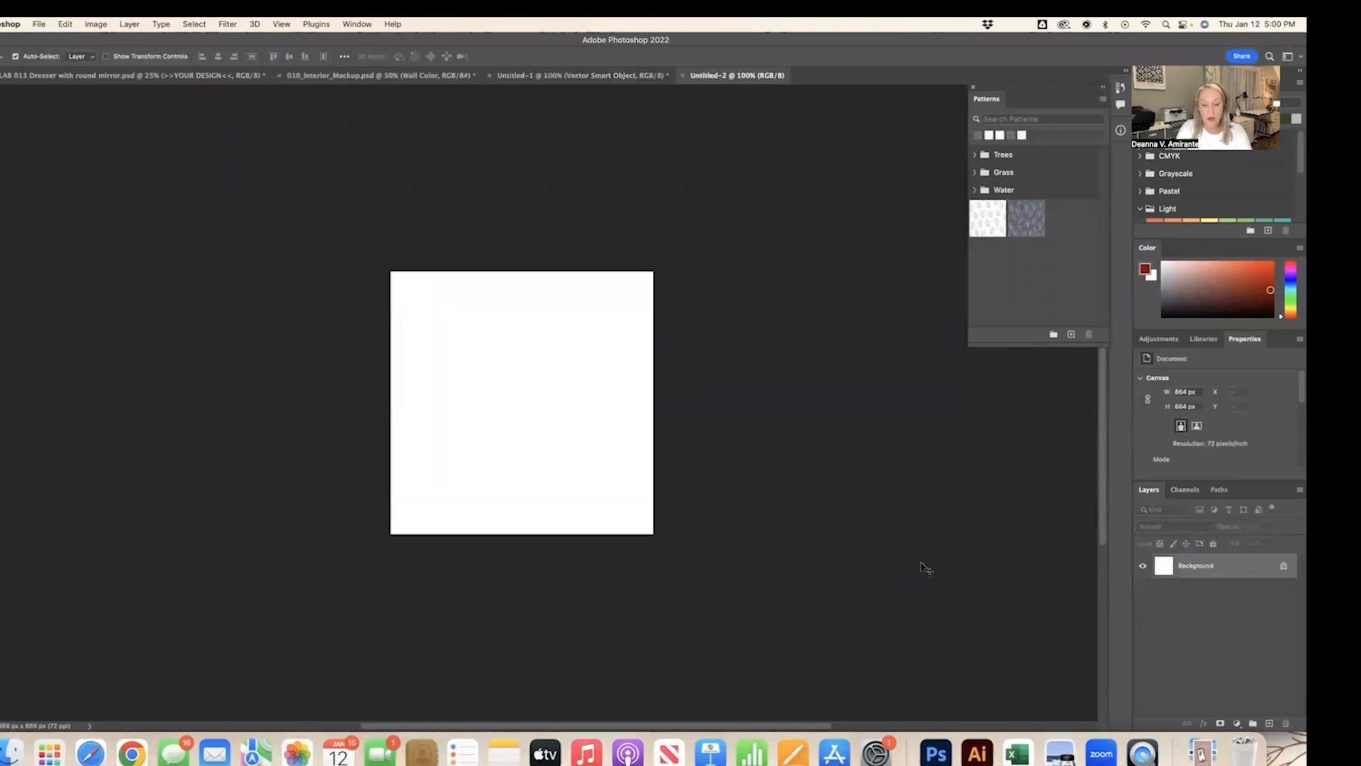
Paste the white leaf tile as a Smart Object and commit its placement
{"action": "key", "text": "super+v"}
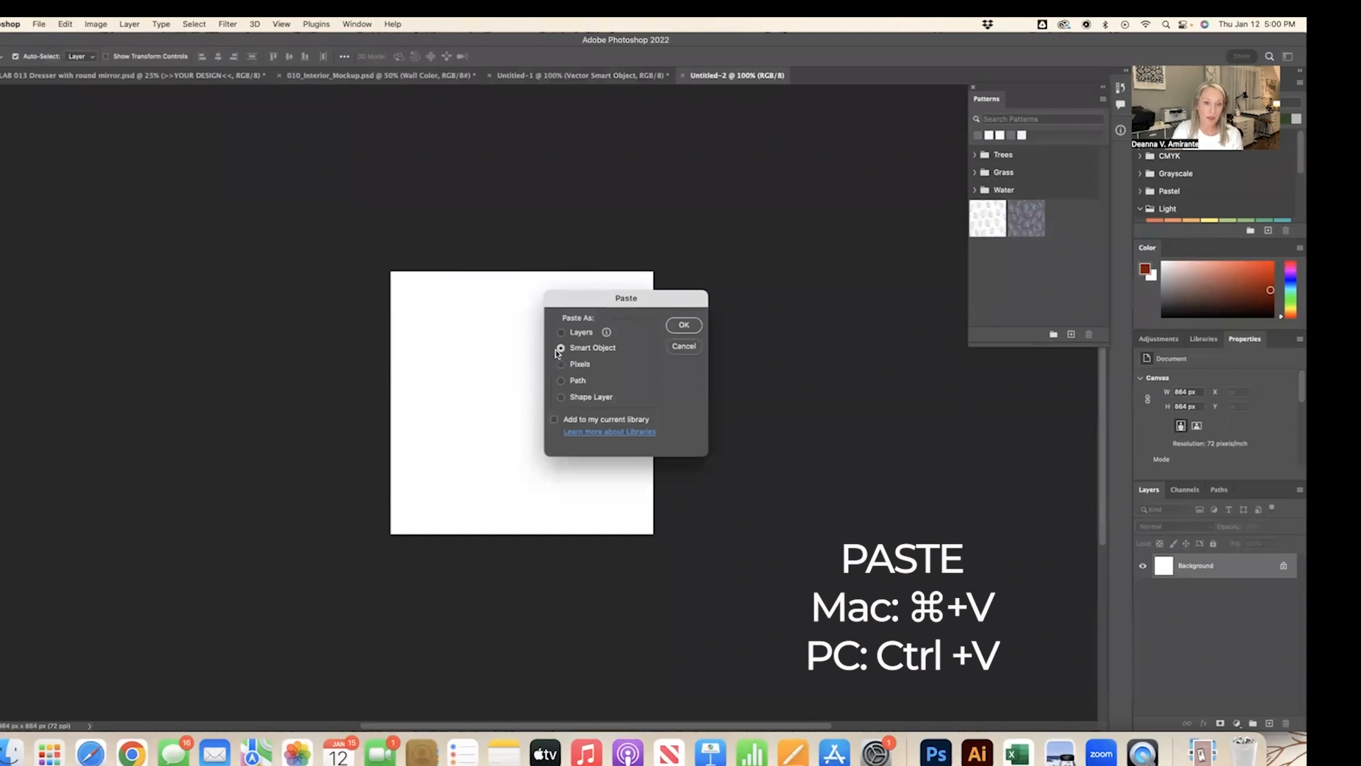
{"action": "left_click", "coordinate": [684, 325]}
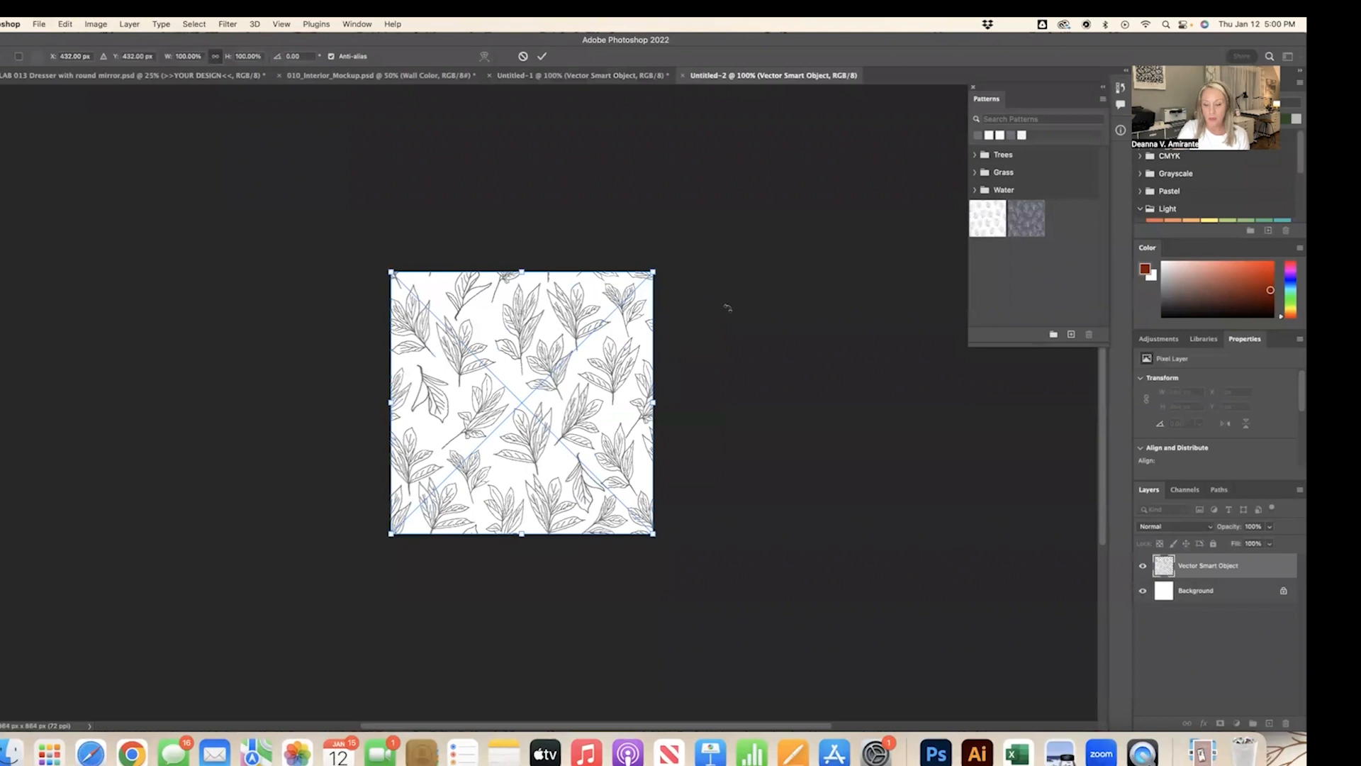
{"action": "key", "text": "Return"}
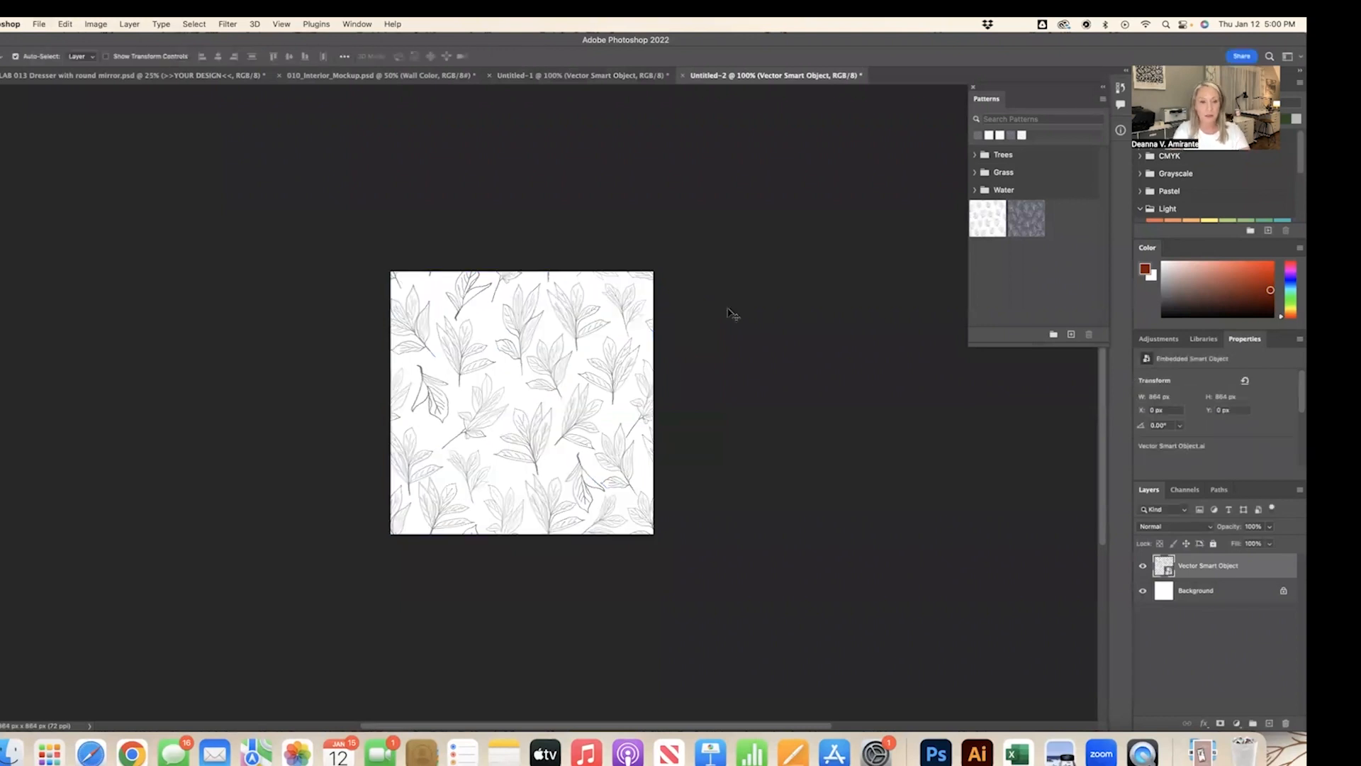
Define the white leaf tile as a pattern named PEONY LEAVES BLACK AND WHITE
{"action": "left_click", "coordinate": [64, 25]}
{"action": "left_click", "coordinate": [99, 355]}
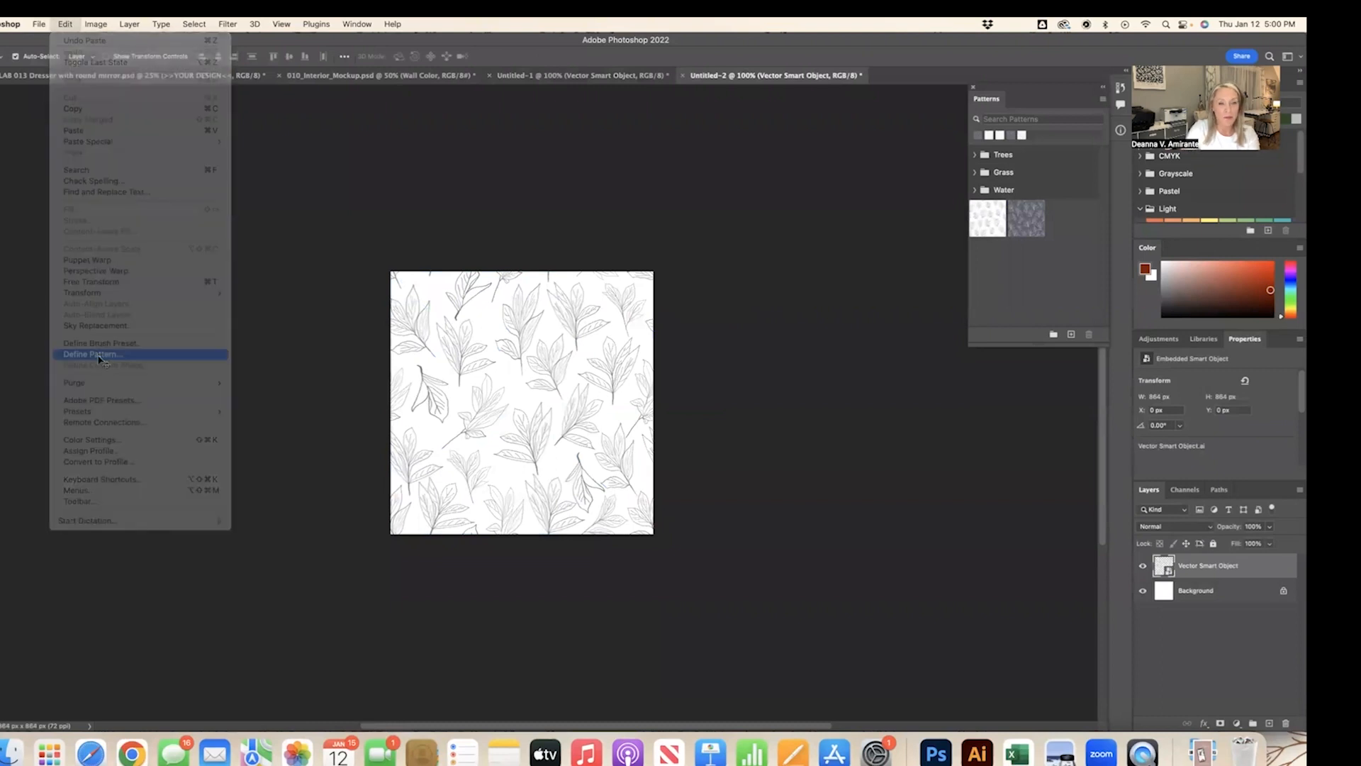
{"action": "type", "text": "PEONY LEAVES"}
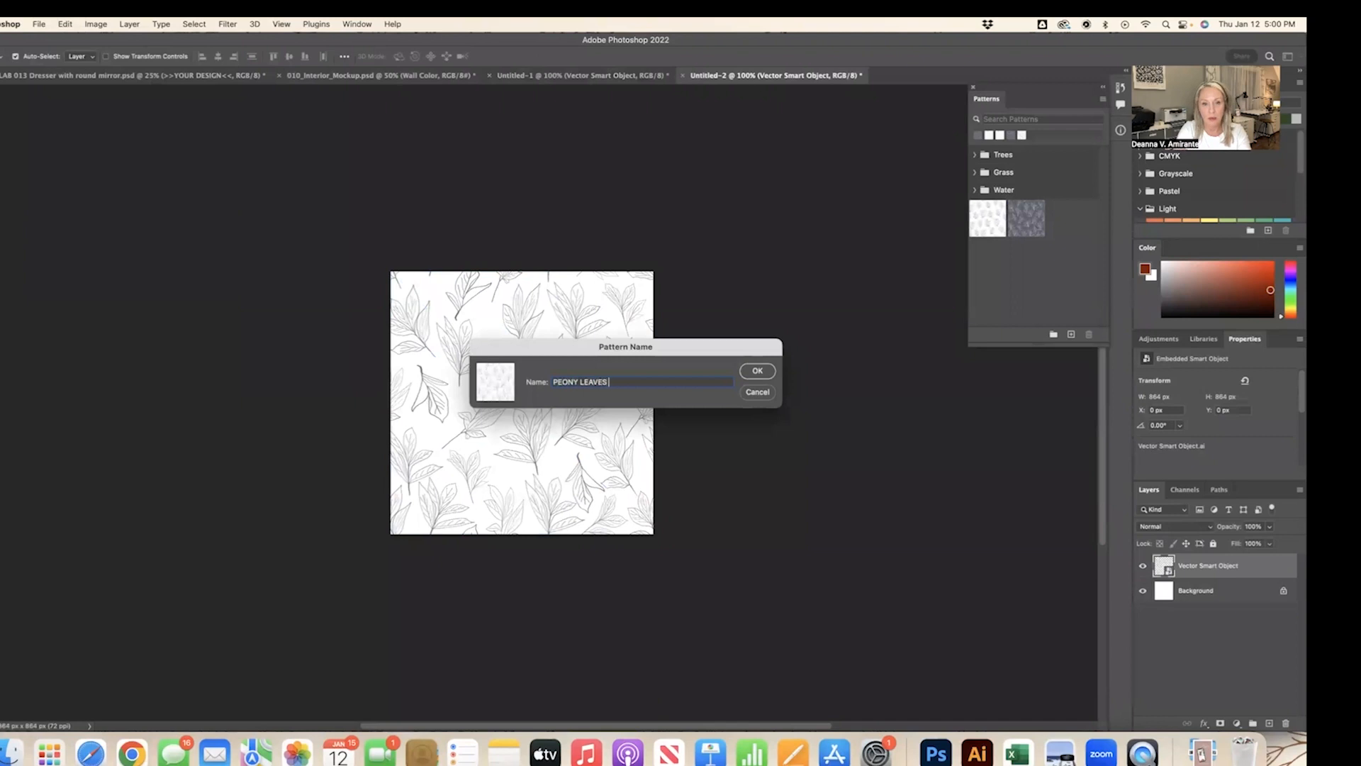
{"action": "type", "text": " BLACK AND WHITE"}
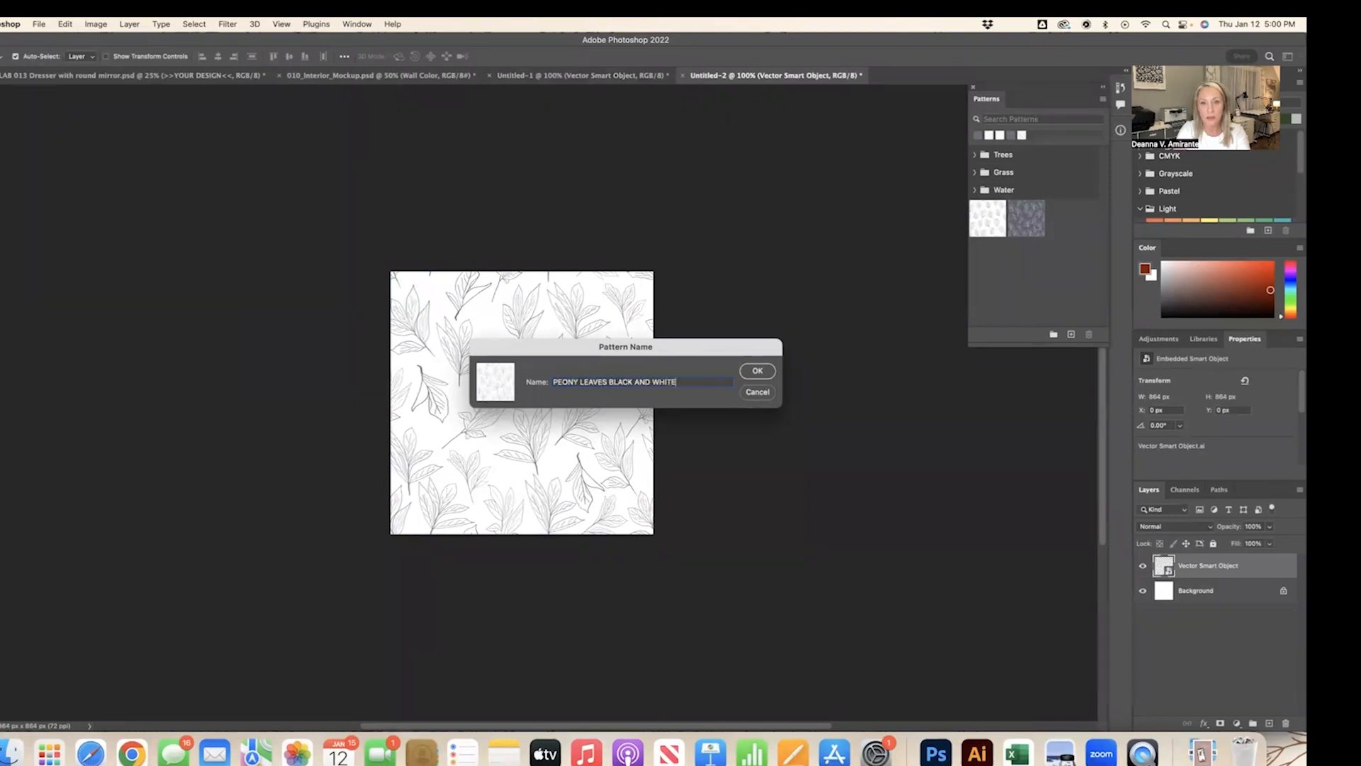
{"action": "key", "text": "Return"}
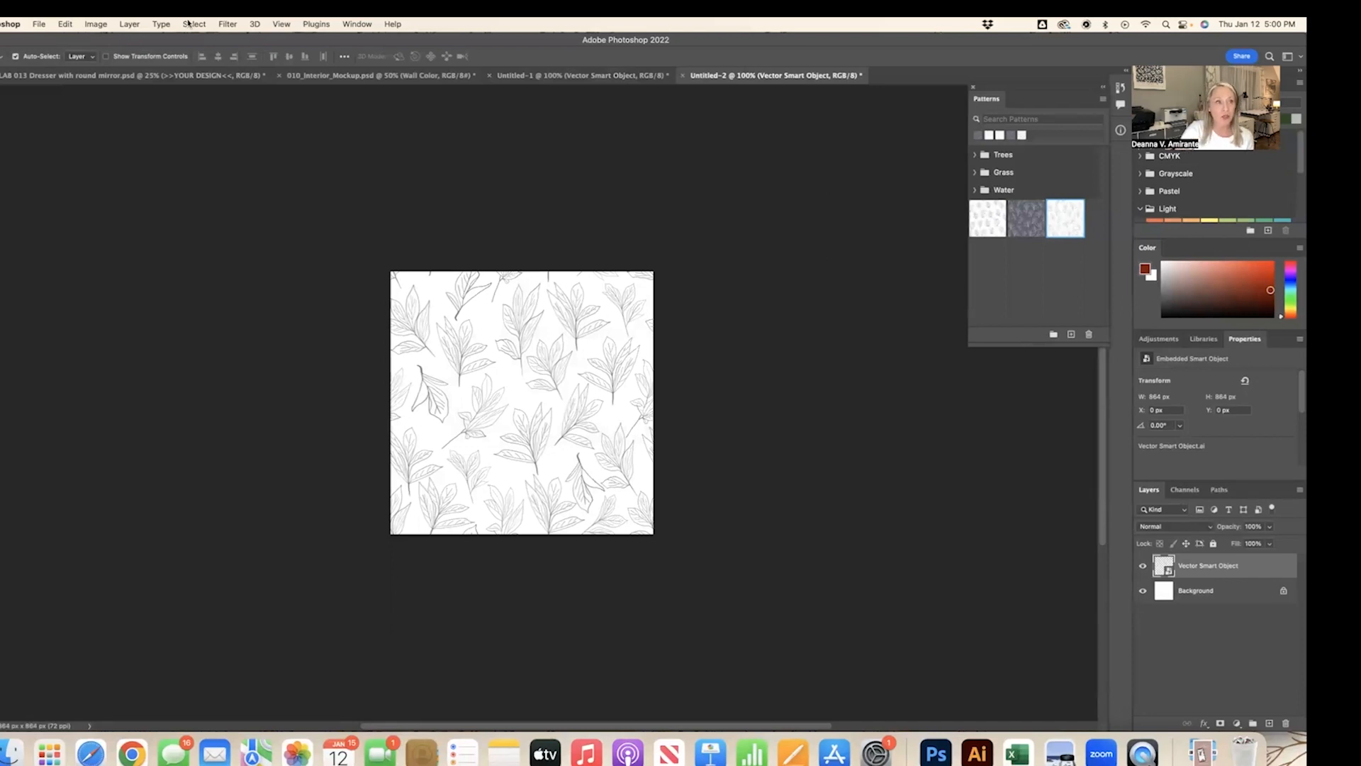
Open the >>YOUR DESIGN<< smart object of the round-mirror dresser mockup and fill it with the blue peony leaves pattern
{"action": "left_click", "coordinate": [23, 78]}
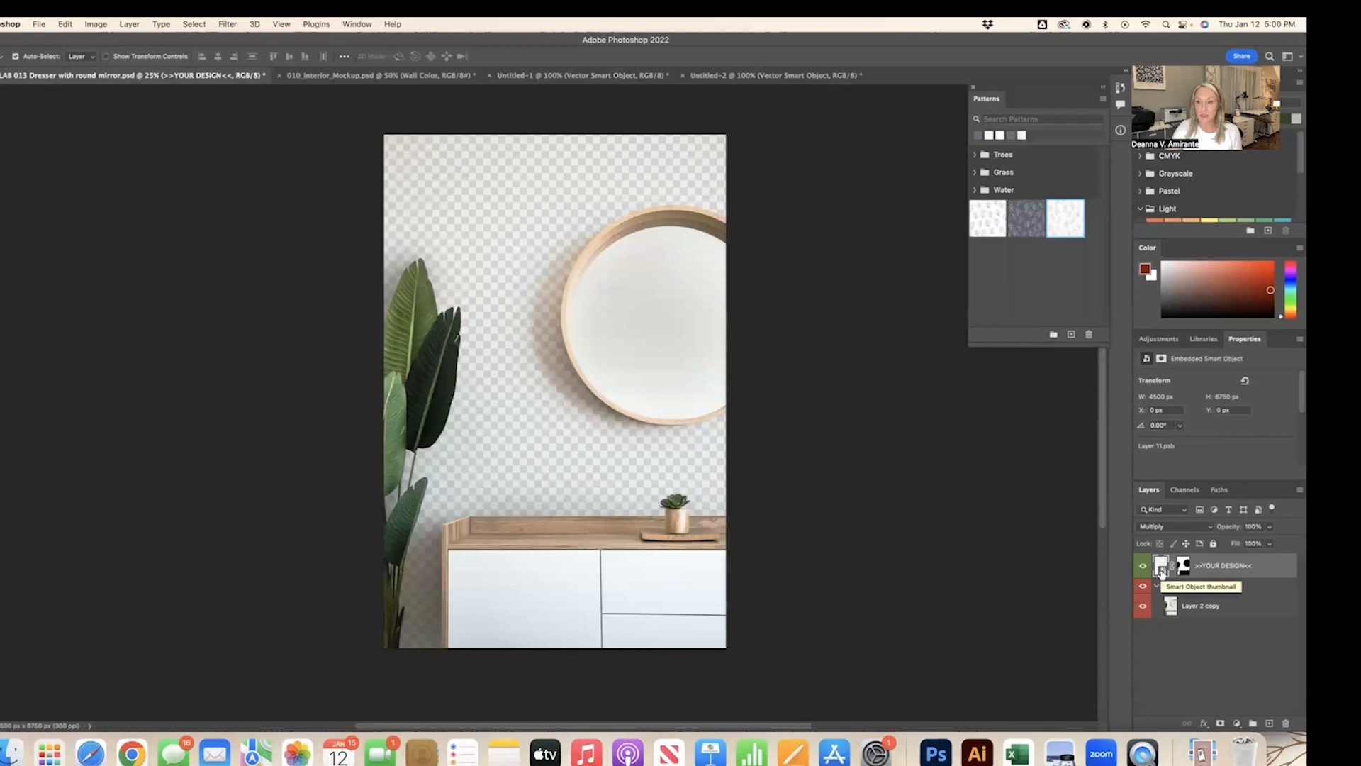
{"action": "double_click", "coordinate": [1161, 571]}
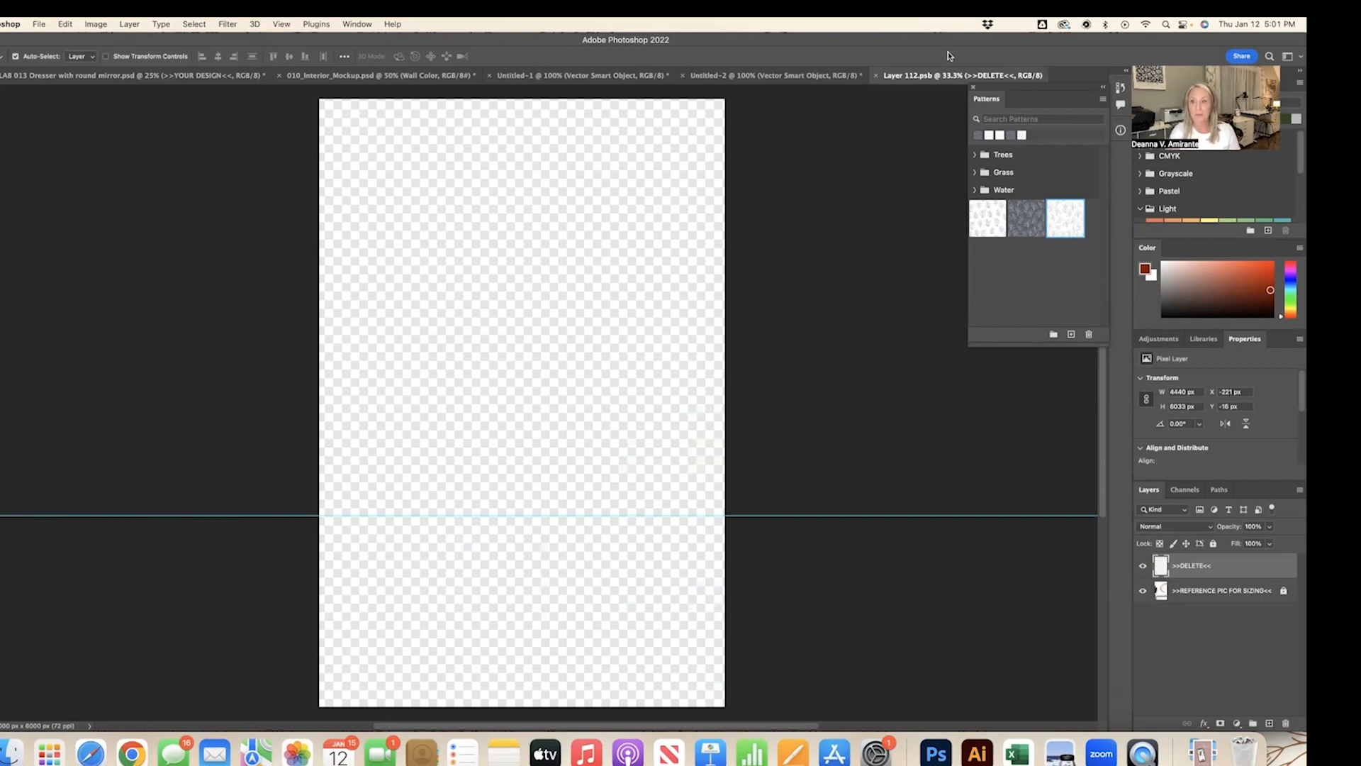
{"action": "left_click", "coordinate": [1025, 225]}
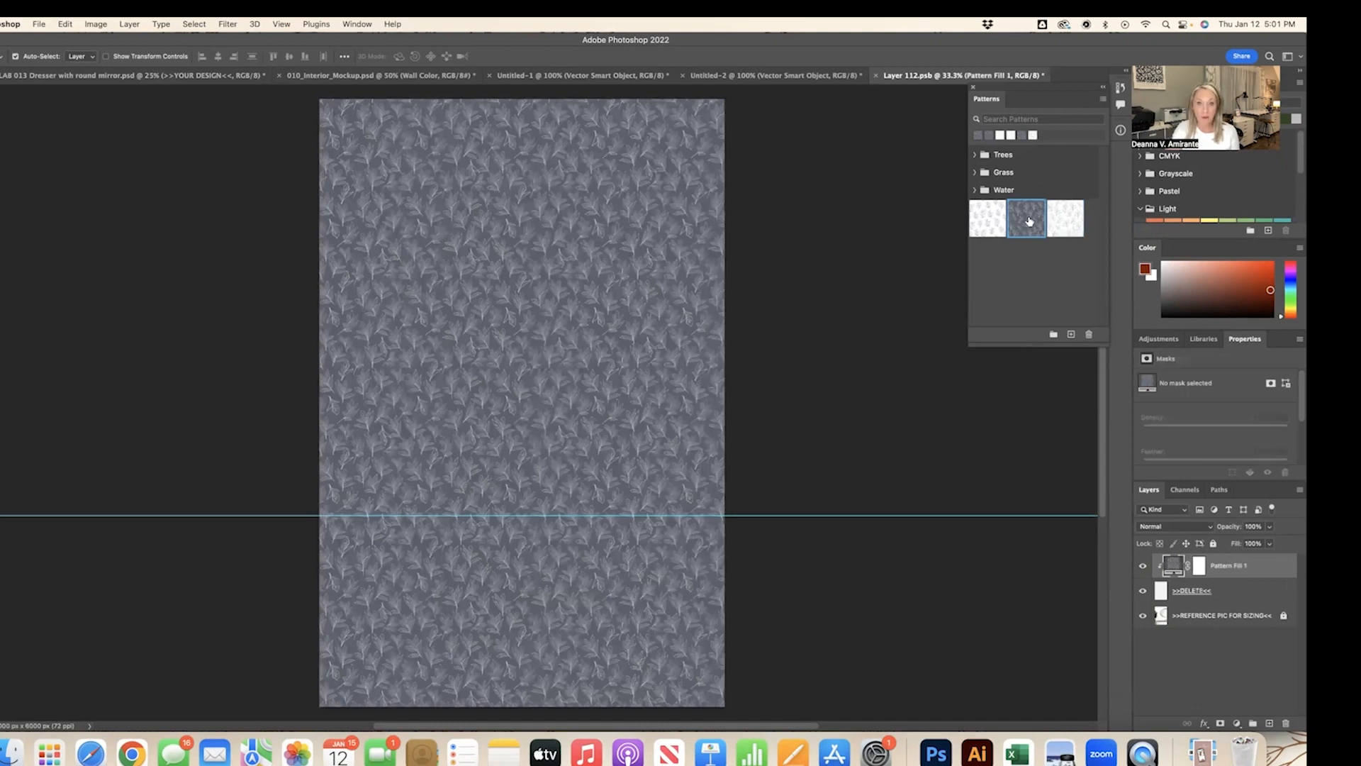
{"action": "left_click", "coordinate": [1070, 223]}
{"action": "left_click", "coordinate": [1031, 217]}
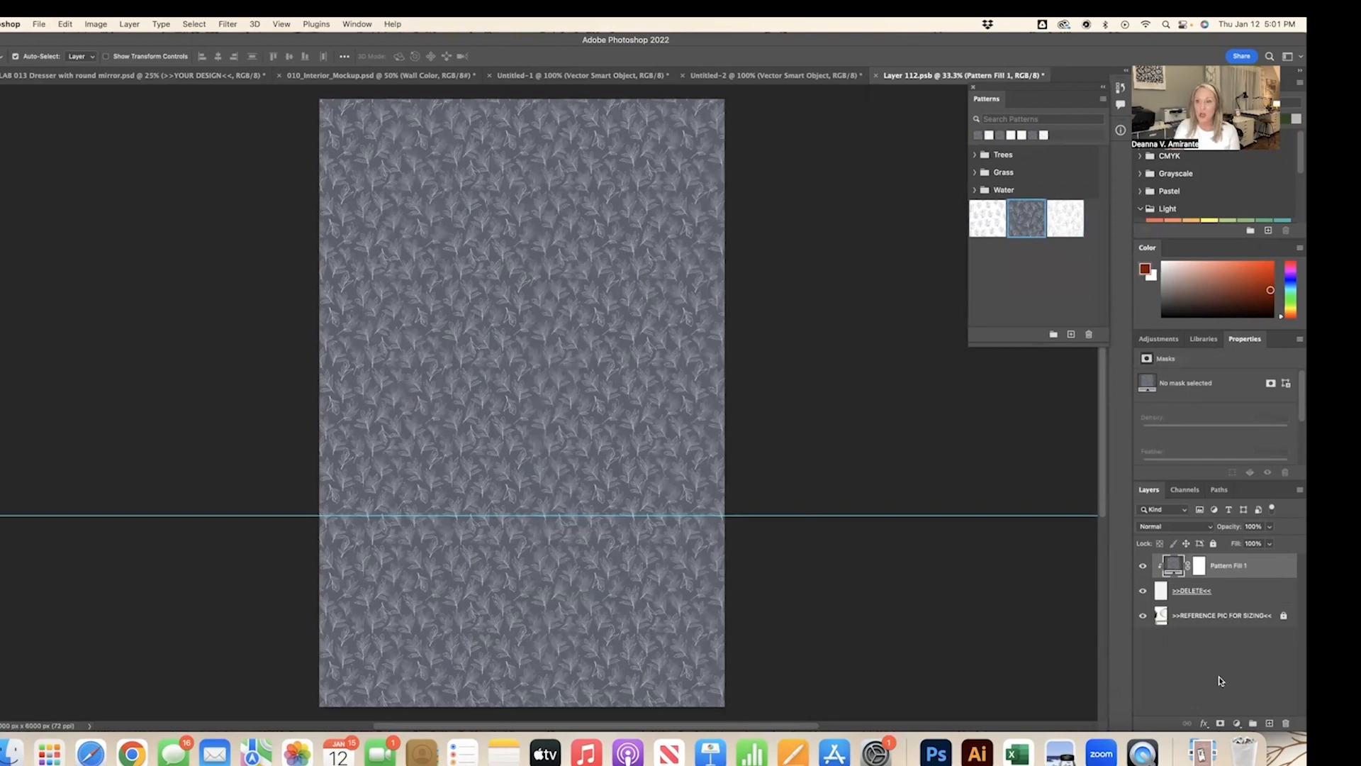
Scale the blue leaf pattern fill to 178% and save the smart object to update the dresser mockup
{"action": "double_click", "coordinate": [1173, 566]}
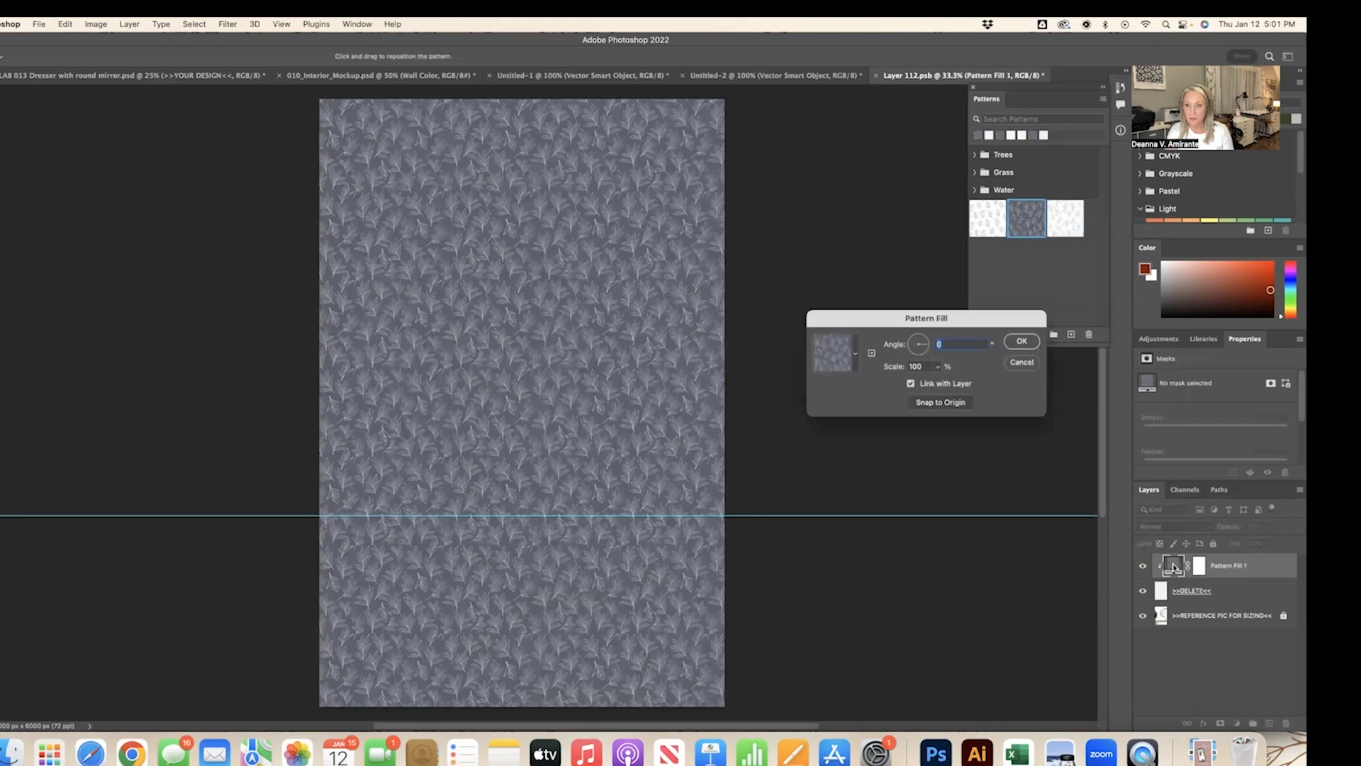
{"action": "left_click", "coordinate": [938, 366]}
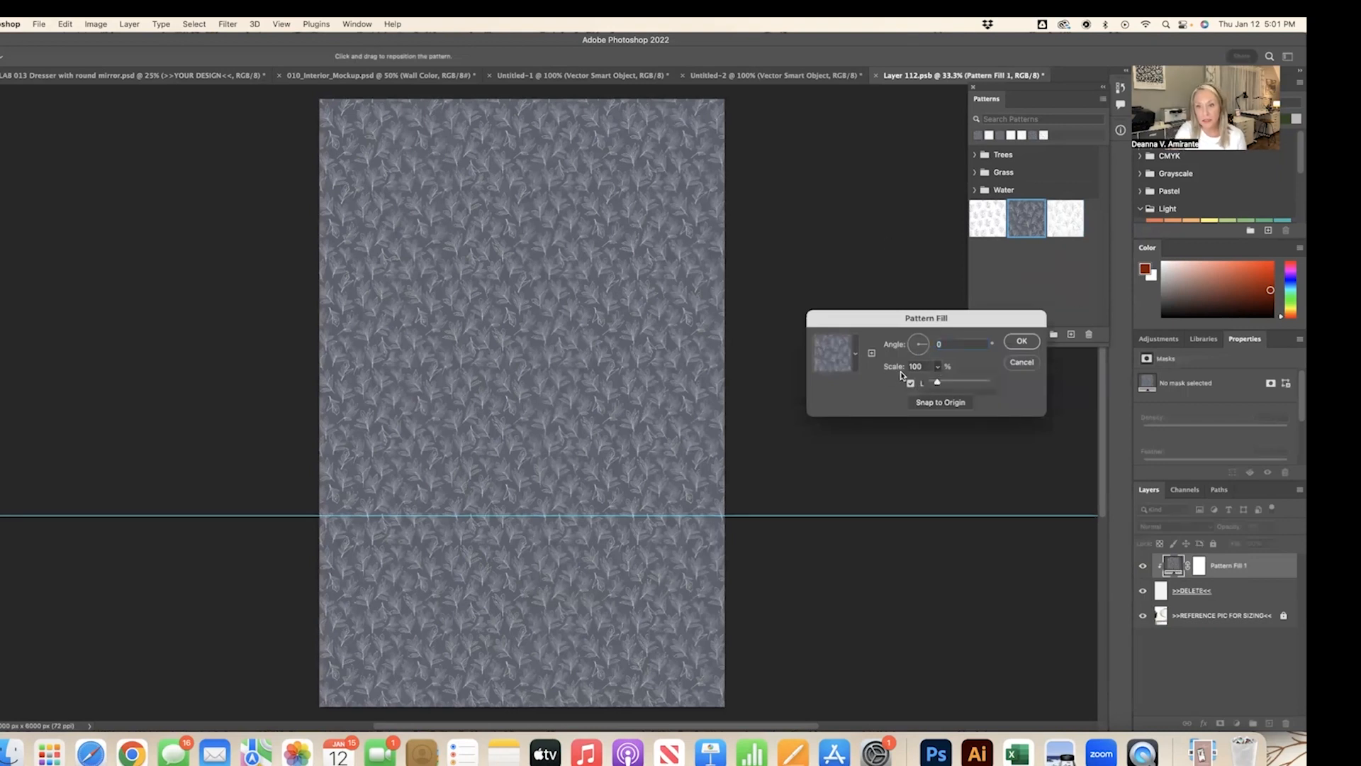
{"action": "mouse_move", "coordinate": [937, 382]}
{"action": "left_mouse_down"}
{"action": "mouse_move", "coordinate": [951, 385]}
{"action": "mouse_move", "coordinate": [933, 385]}
{"action": "left_mouse_up"}
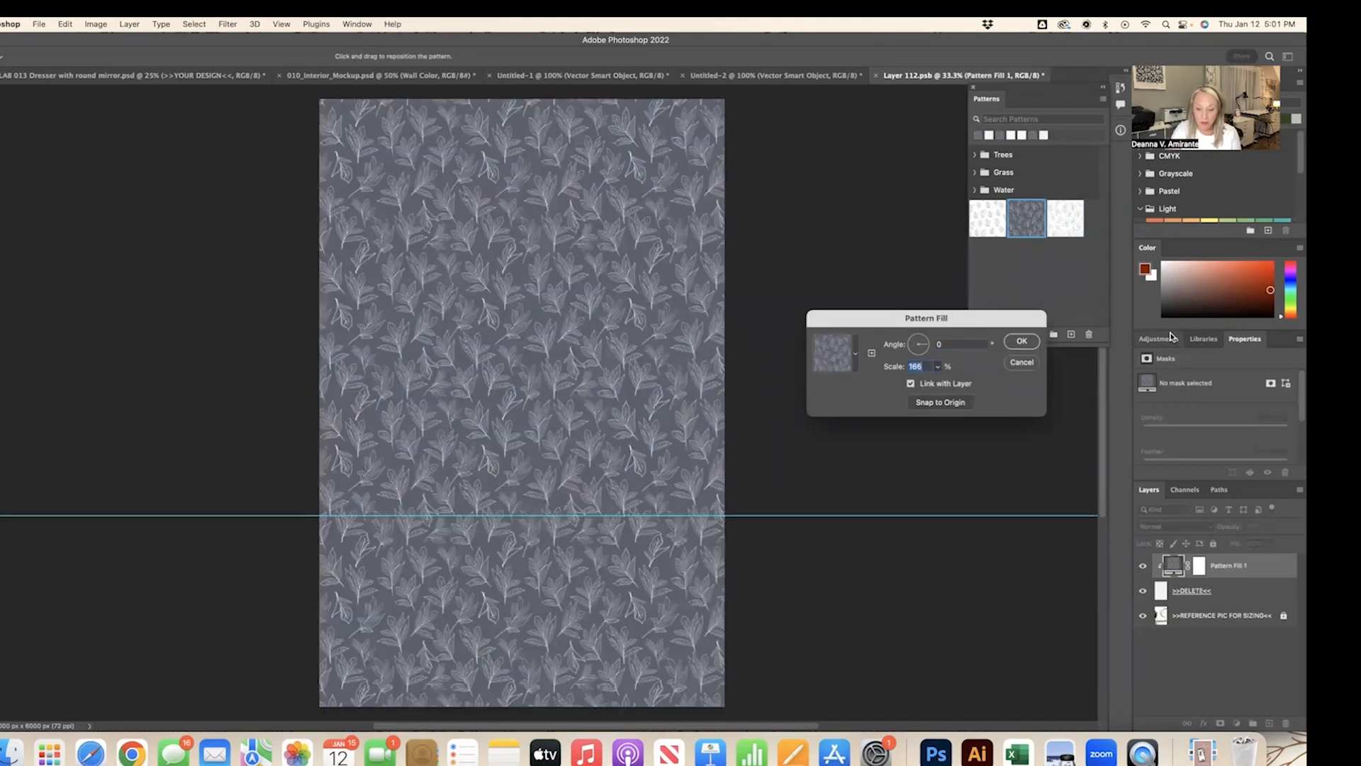
{"action": "key", "text": "Up"}
{"action": "key", "text": "Up"}
{"action": "key", "text": "Up"}
{"action": "key", "text": "Up"}
{"action": "key", "text": "Up"}
{"action": "key", "text": "Up"}
{"action": "key", "text": "Up"}
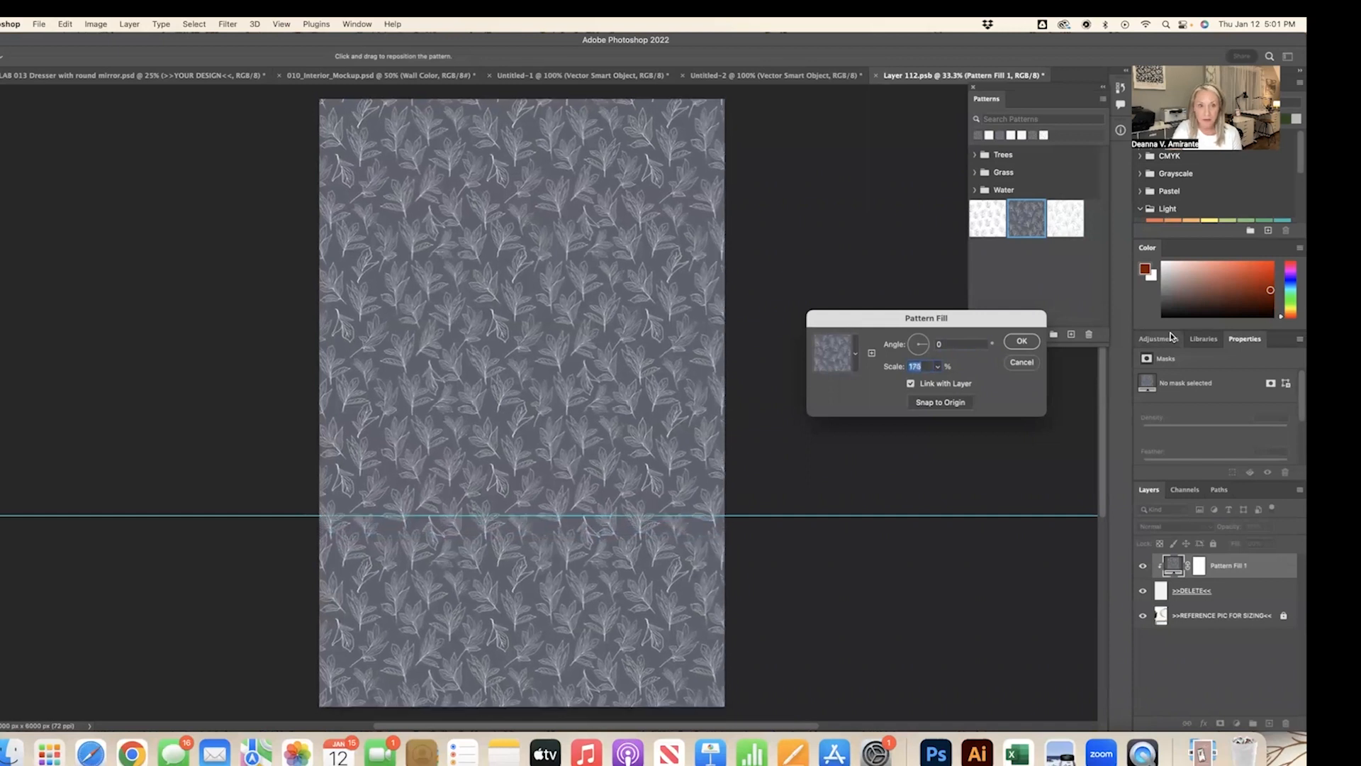
{"action": "key", "text": "Up"}
{"action": "key", "text": "Up"}
{"action": "key", "text": "Up"}
{"action": "key", "text": "Up"}
{"action": "key", "text": "Up"}
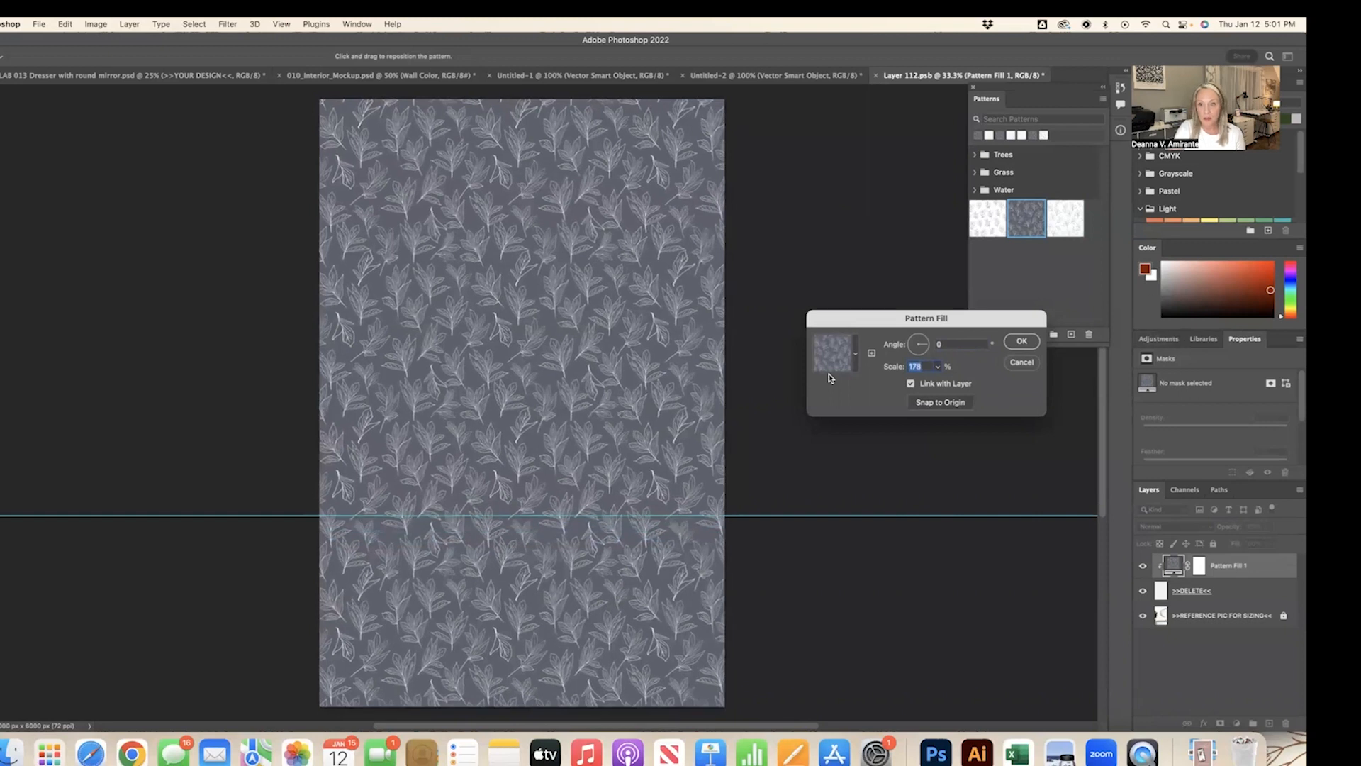
{"action": "left_click", "coordinate": [1021, 342]}
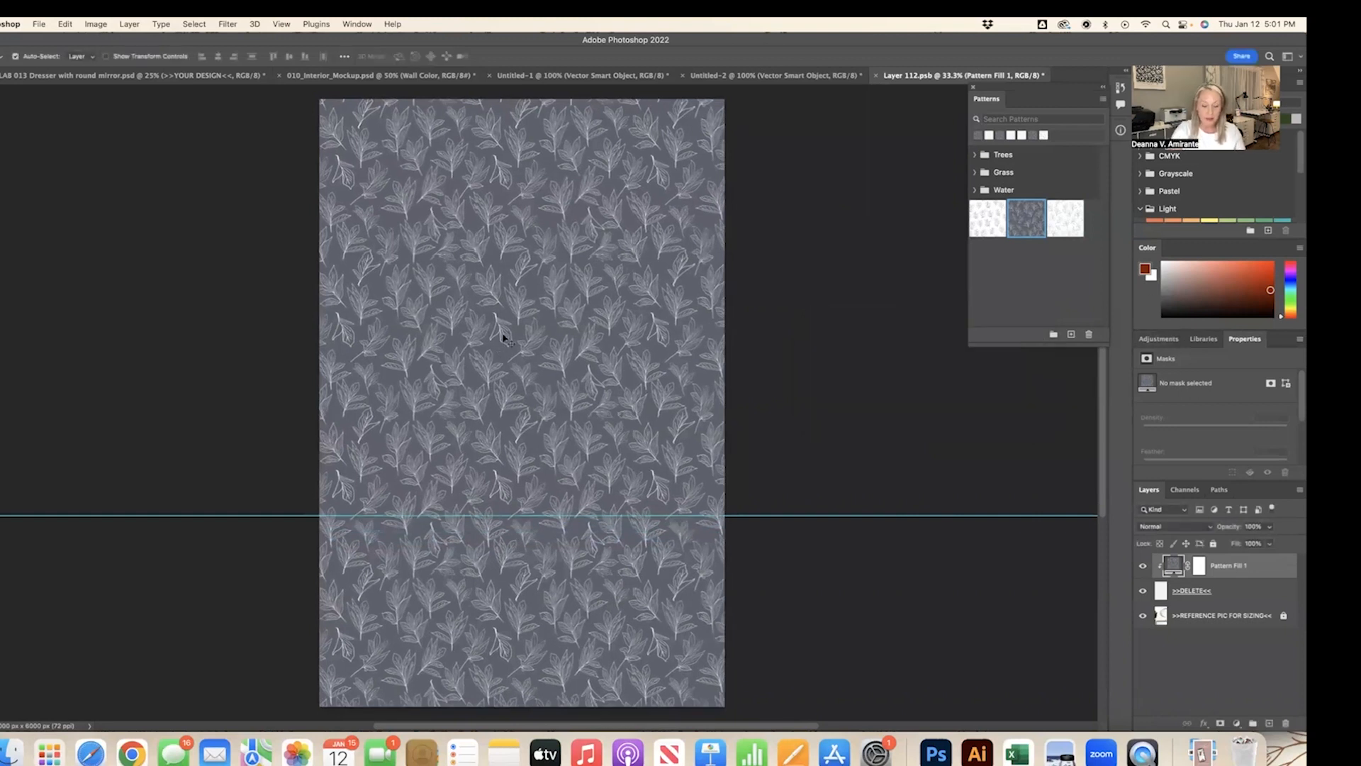
{"action": "key", "text": "super+s"}
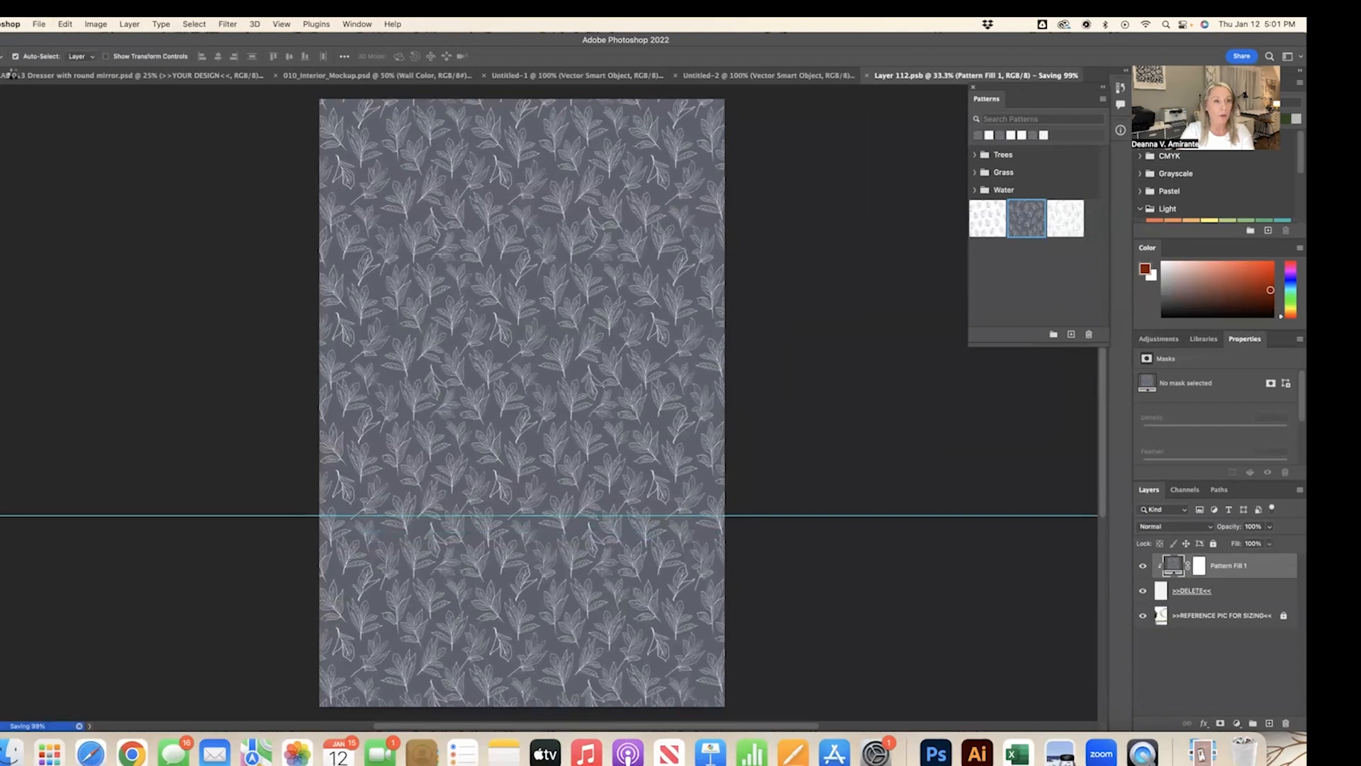
{"action": "left_click", "coordinate": [12, 76]}
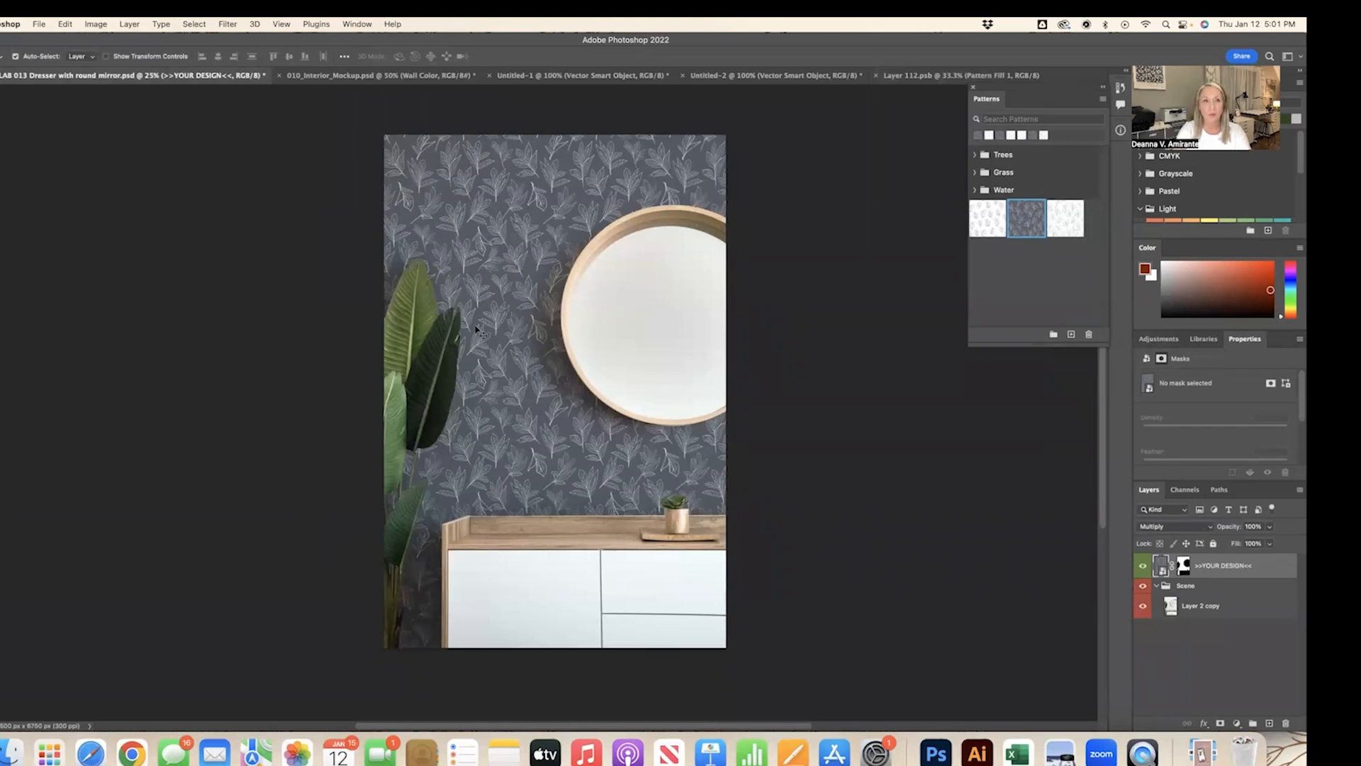
Apply the black and white peony leaves pattern as a fill above the Wall Color layer in 010_Interior_Mockup.psd
{"action": "left_click", "coordinate": [359, 79]}
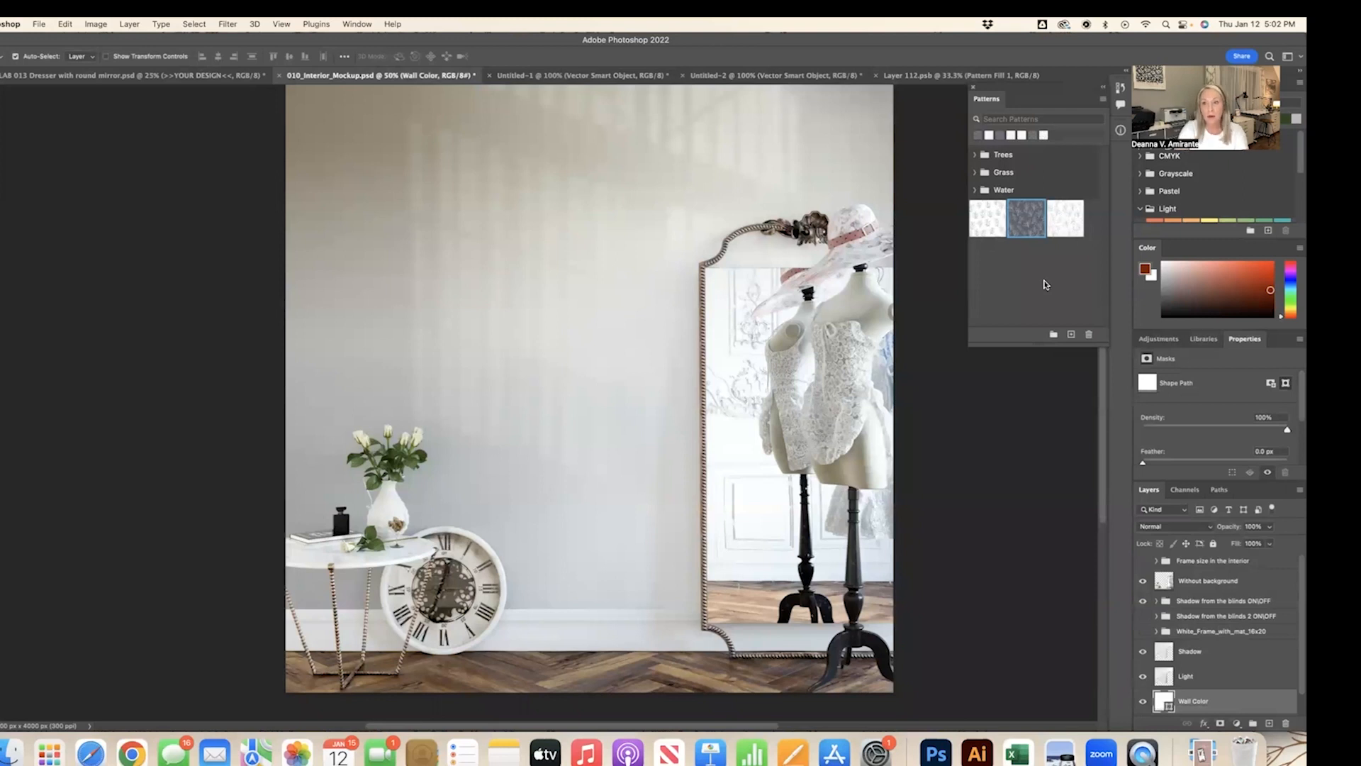
{"action": "left_click_drag", "start_coordinate": [1027, 218], "coordinate": [1160, 700]}
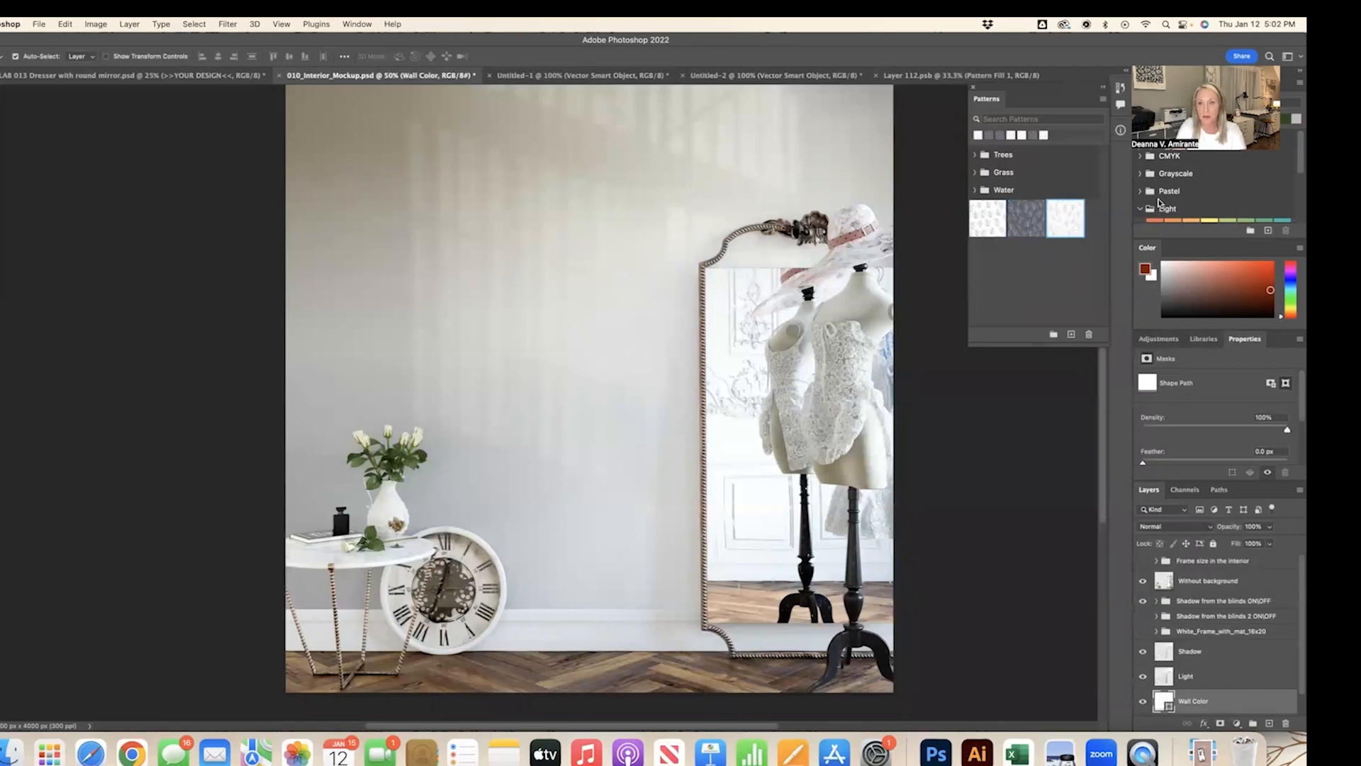
{"action": "left_click_drag", "start_coordinate": [1068, 216], "coordinate": [1160, 679]}
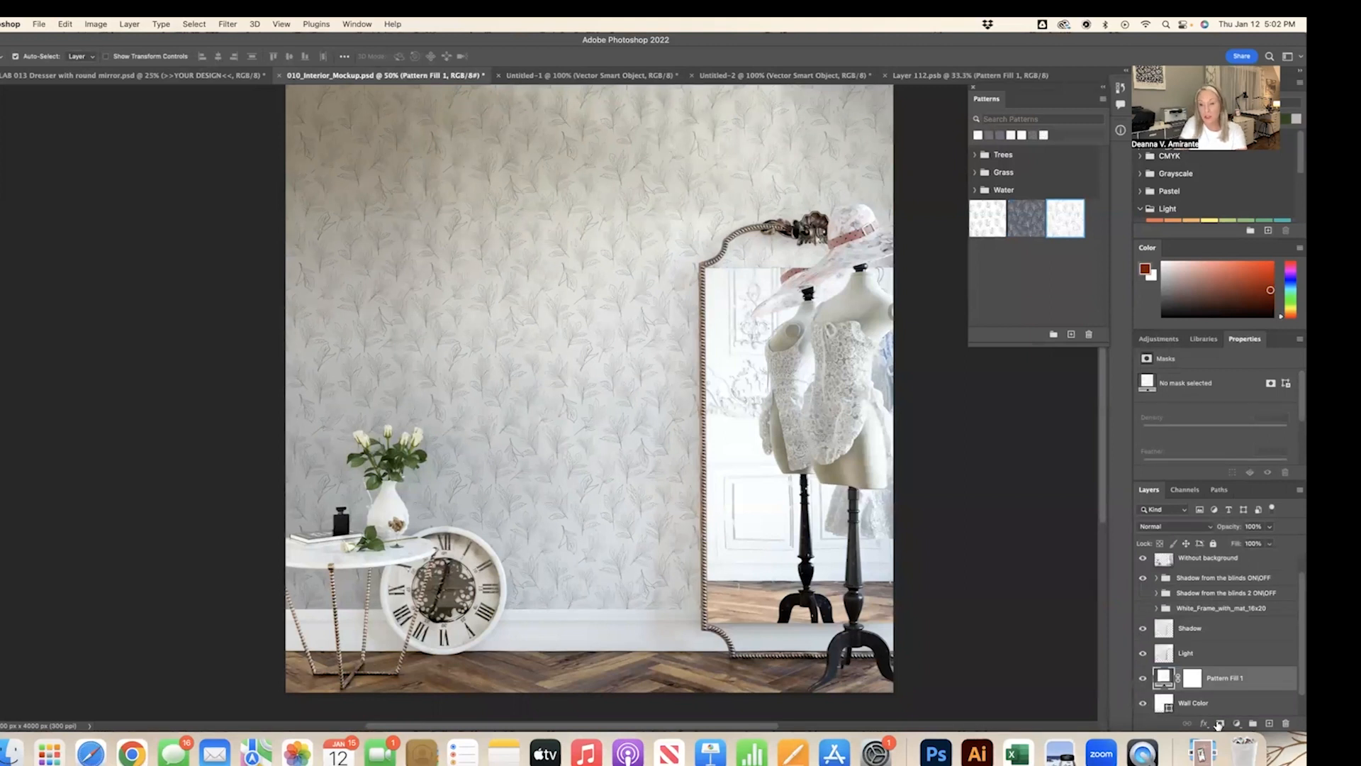
Adjust the scale of the interior wall's leaf pattern fill, then return to the dresser mockup
{"action": "double_click", "coordinate": [1165, 677]}
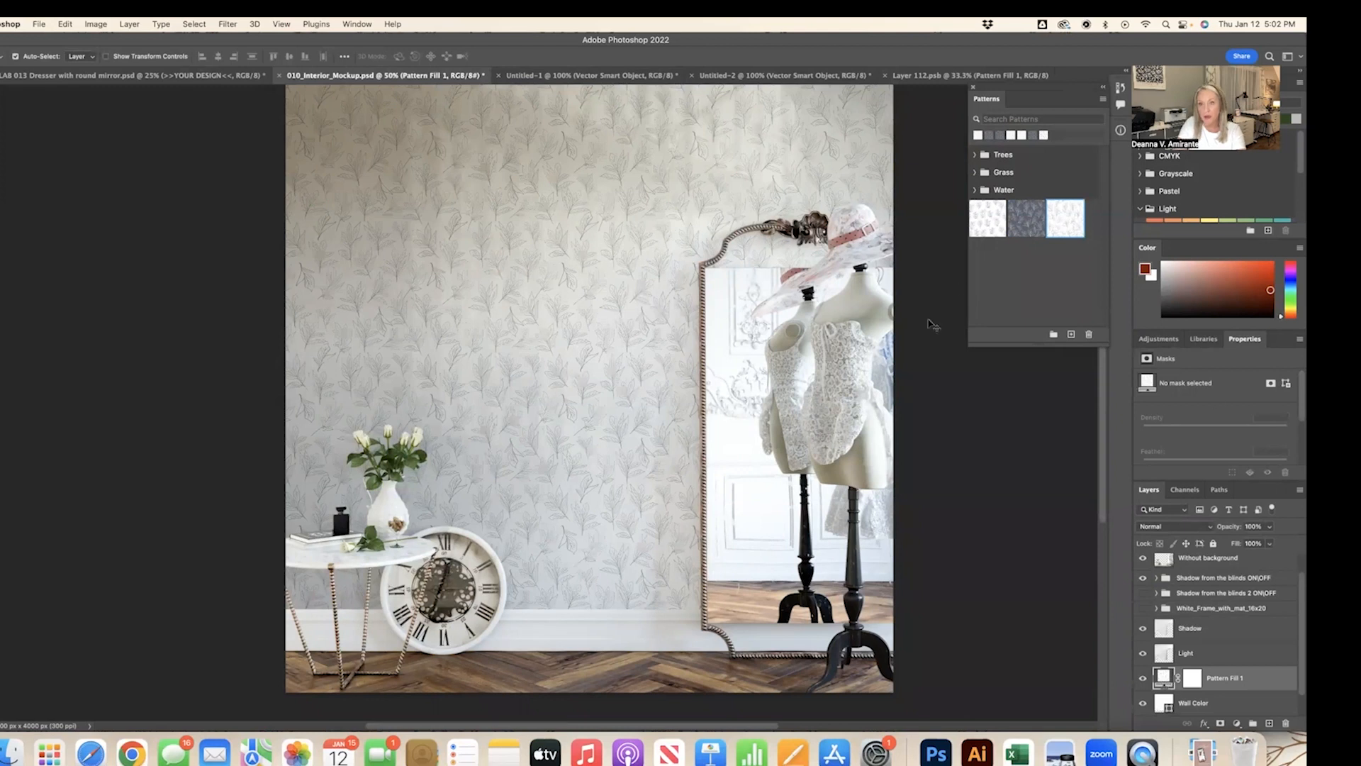
{"action": "key", "text": "Up"}
{"action": "key", "text": "Up"}
{"action": "key", "text": "Up"}
{"action": "key", "text": "Up"}
{"action": "key", "text": "Up"}
{"action": "key", "text": "Up"}
{"action": "key", "text": "Up"}
{"action": "key", "text": "Up"}
{"action": "key", "text": "Up"}
{"action": "scroll", "coordinate": [938, 367], "scroll_direction": "right", "scroll_amount": 1}
{"action": "left_click", "coordinate": [938, 368]}
{"action": "mouse_move", "coordinate": [938, 383]}
{"action": "left_mouse_down"}
{"action": "mouse_move", "coordinate": [953, 384]}
{"action": "mouse_move", "coordinate": [941, 384]}
{"action": "left_mouse_up"}
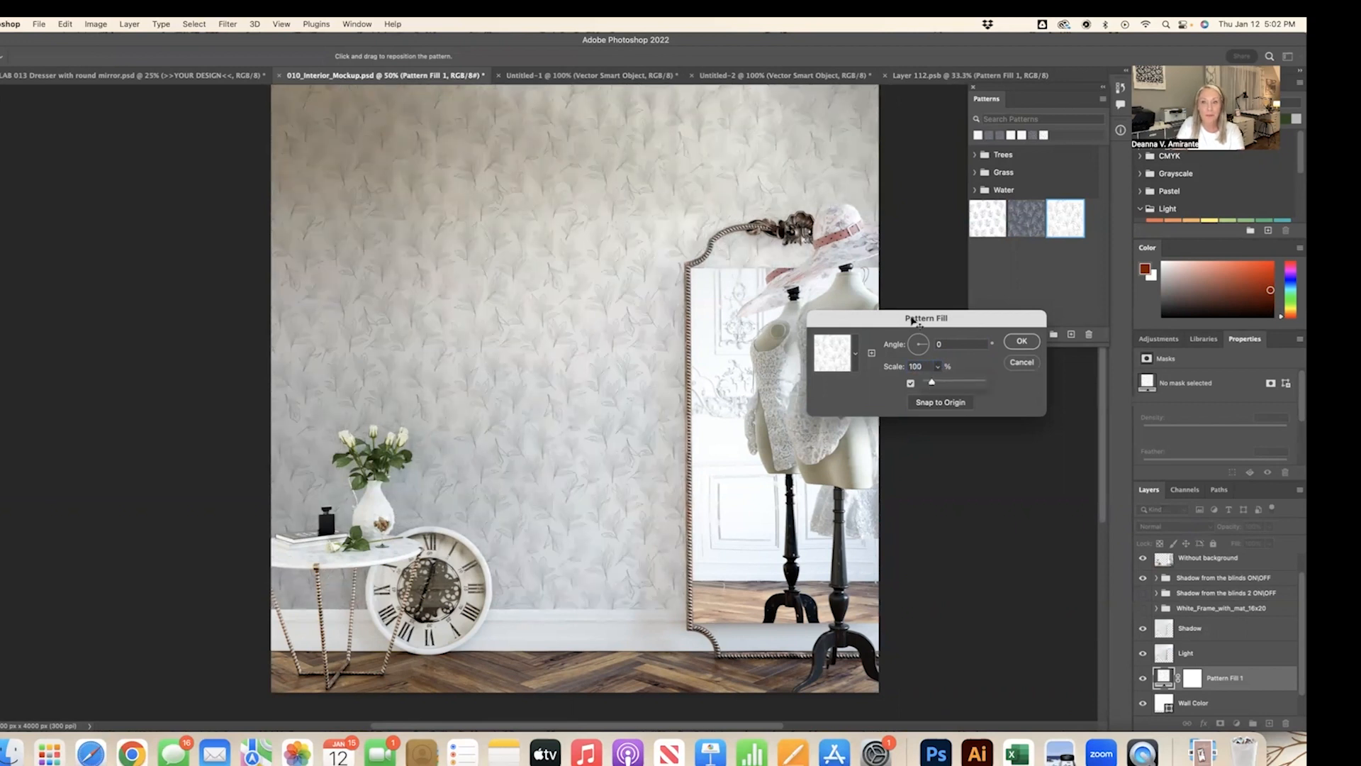
{"action": "left_click", "coordinate": [1021, 341]}
{"action": "left_click", "coordinate": [206, 75]}
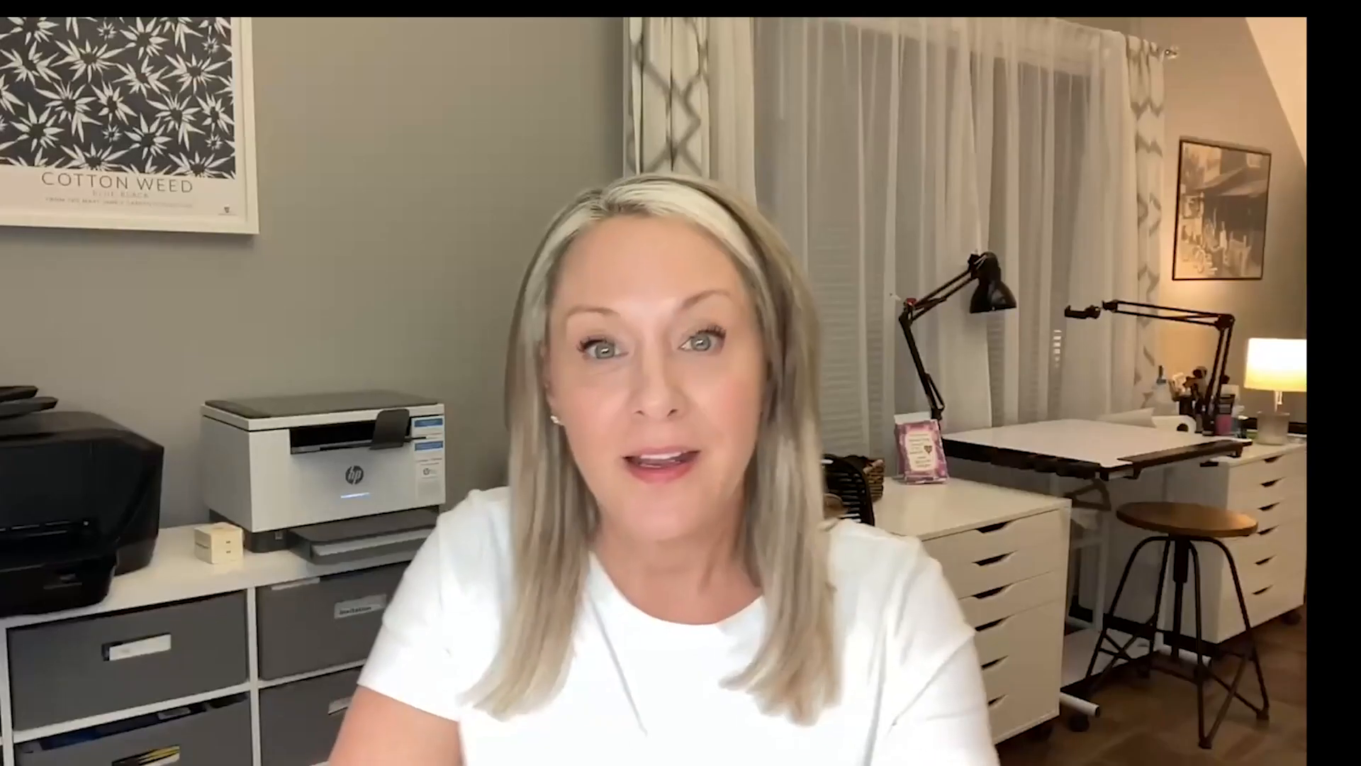